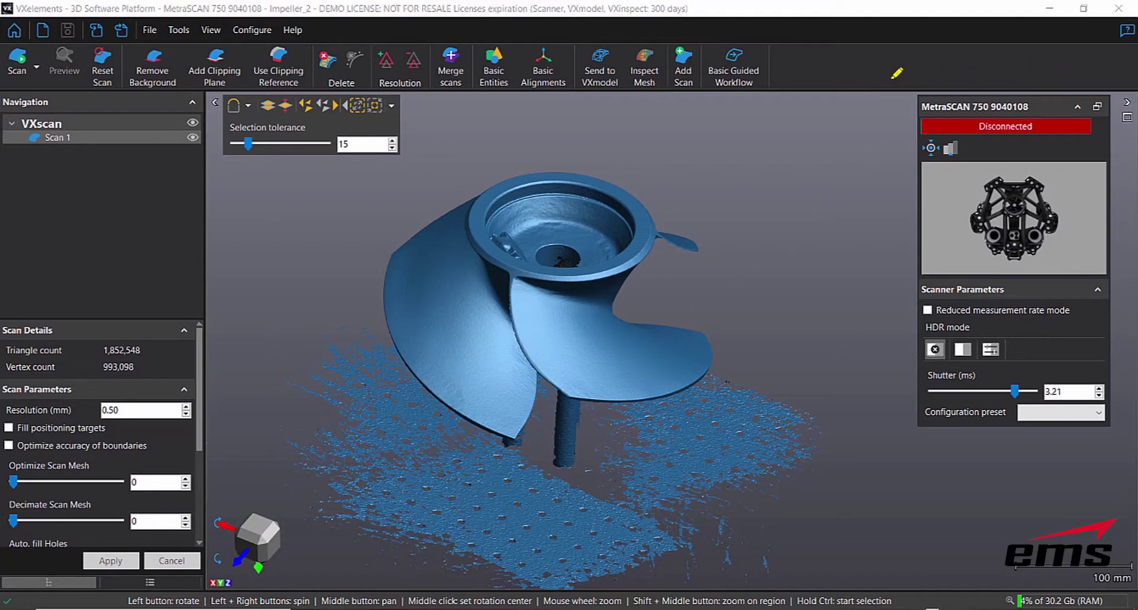
Adjust controls in the scene, then cancel with Escape.
mouse_move(893, 77)
mouse_down()
mouse_move(906, 445)
mouse_move(981, 468)
mouse_move(1107, 451)
mouse_move(1134, 136)
mouse_move(1125, 73)
mouse_move(895, 76)
mouse_up()
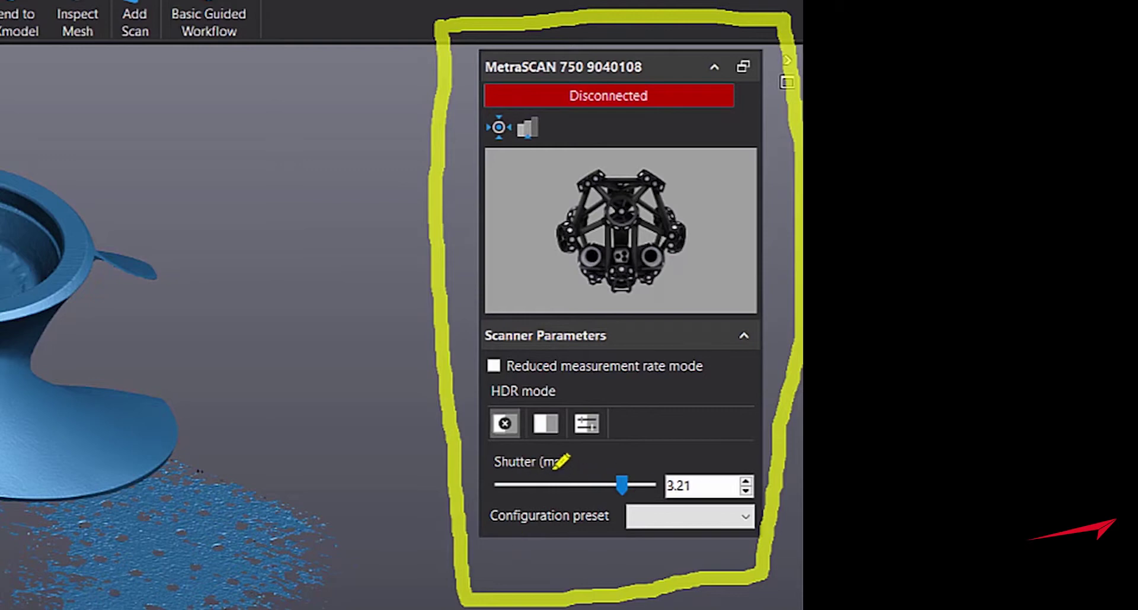
drag(481, 469, 555, 468)
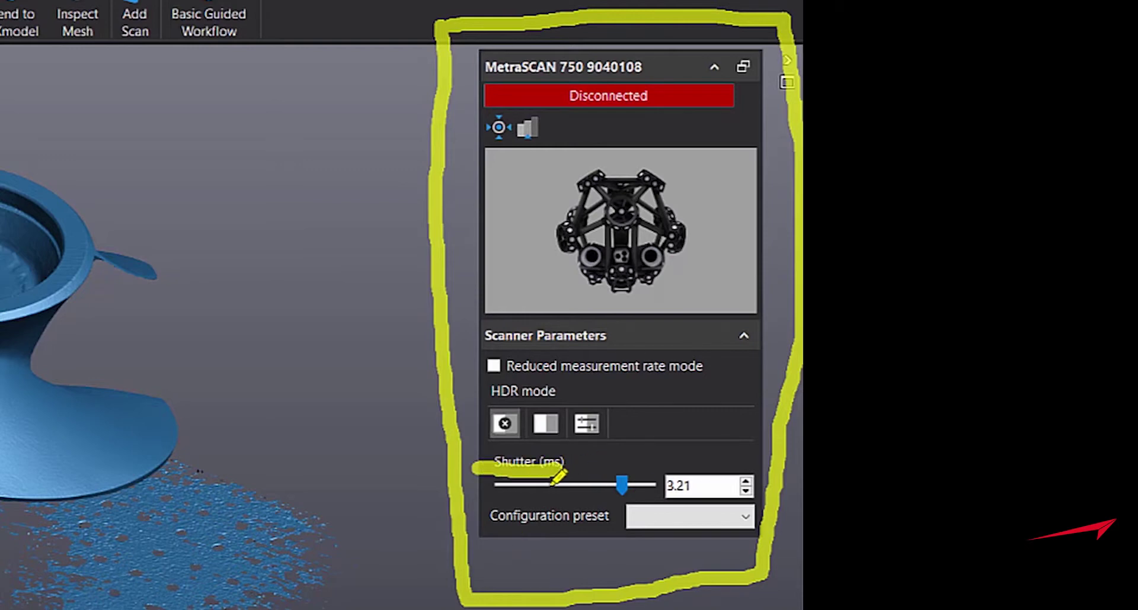
drag(496, 531, 571, 534)
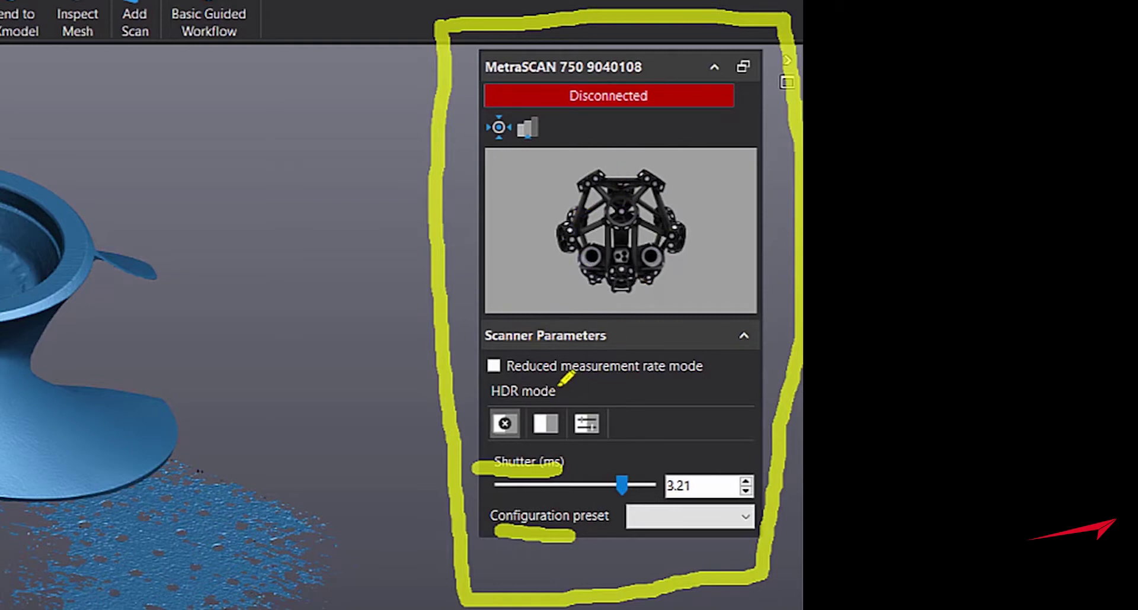
click(570, 391)
key(Escape)
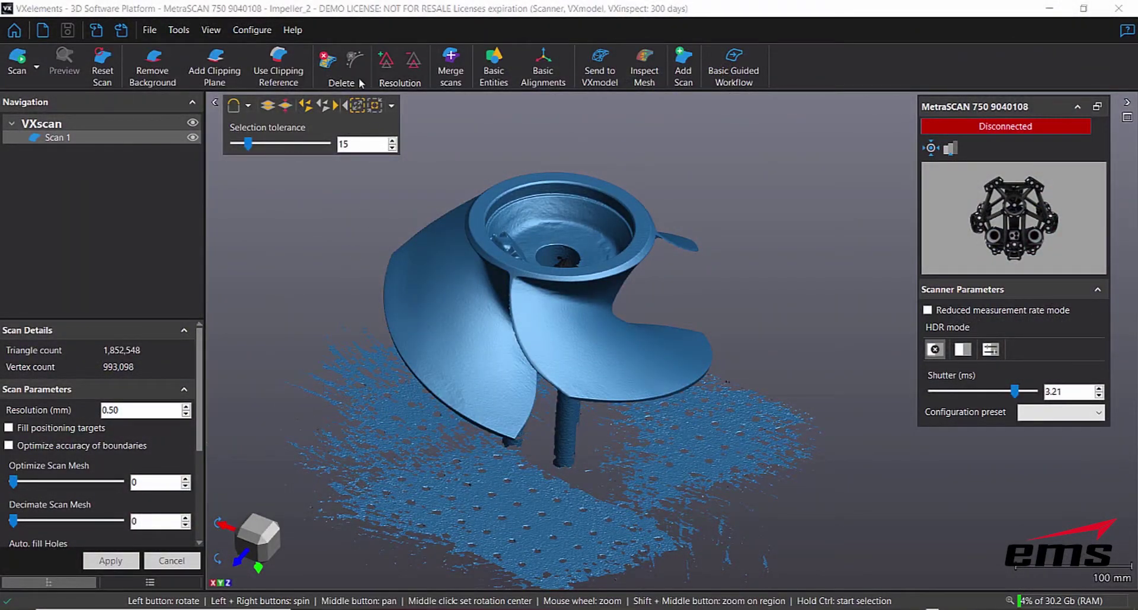
Lasso-select the upper part of the impeller, inspect the selection, then clear it.
drag(558, 350, 540, 338)
click(249, 106)
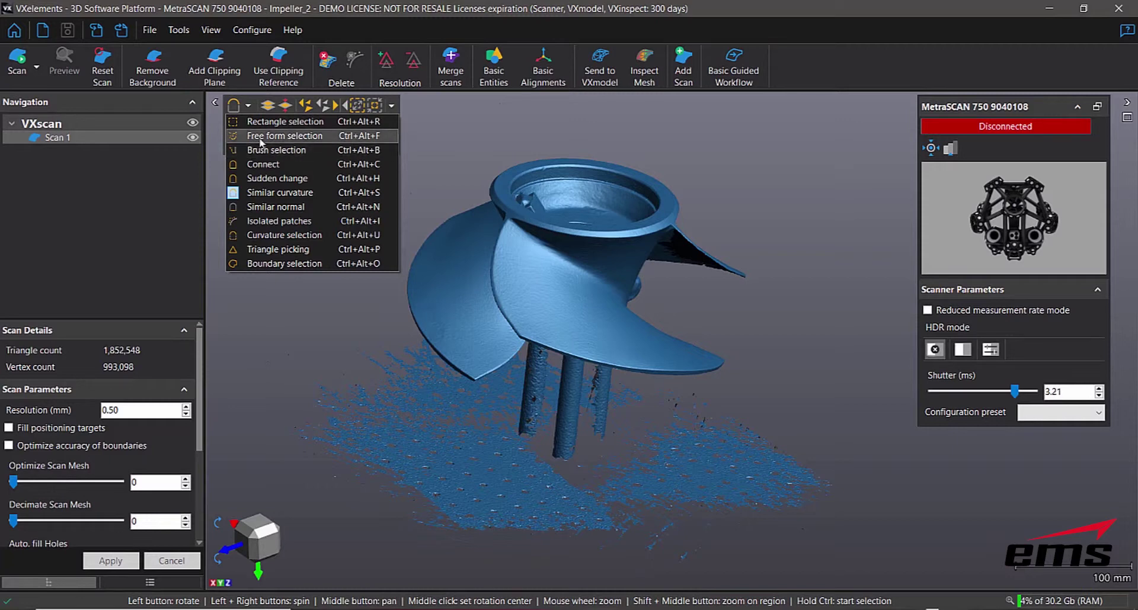
click(279, 136)
mouse_move(479, 160)
mouse_down()
mouse_move(411, 294)
mouse_move(579, 295)
mouse_move(608, 184)
mouse_move(581, 151)
mouse_up()
right_click(352, 272)
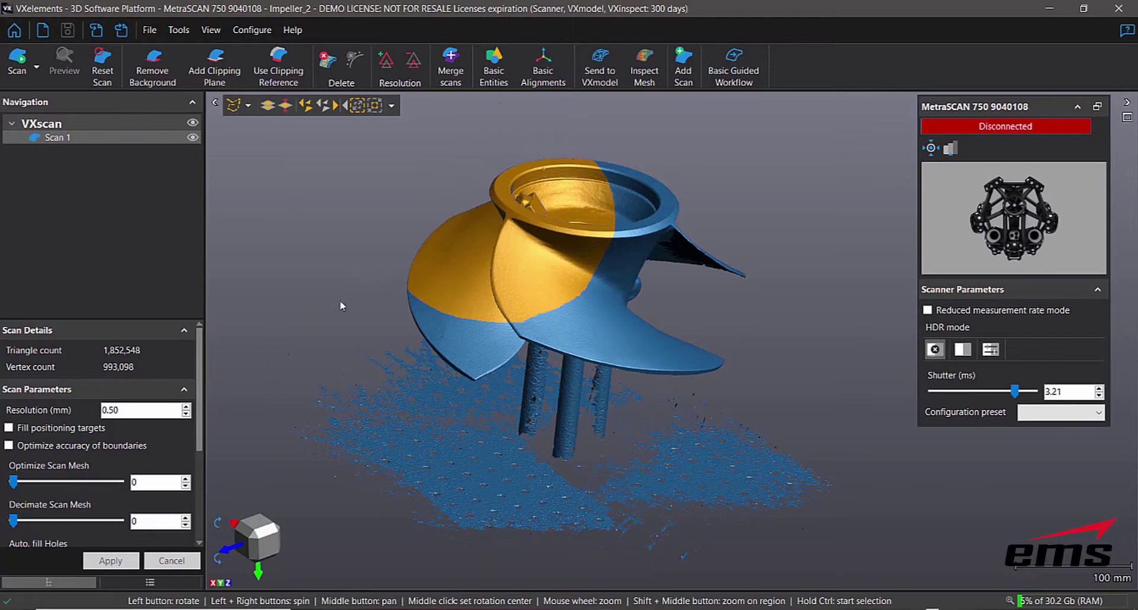
drag(325, 376, 369, 414)
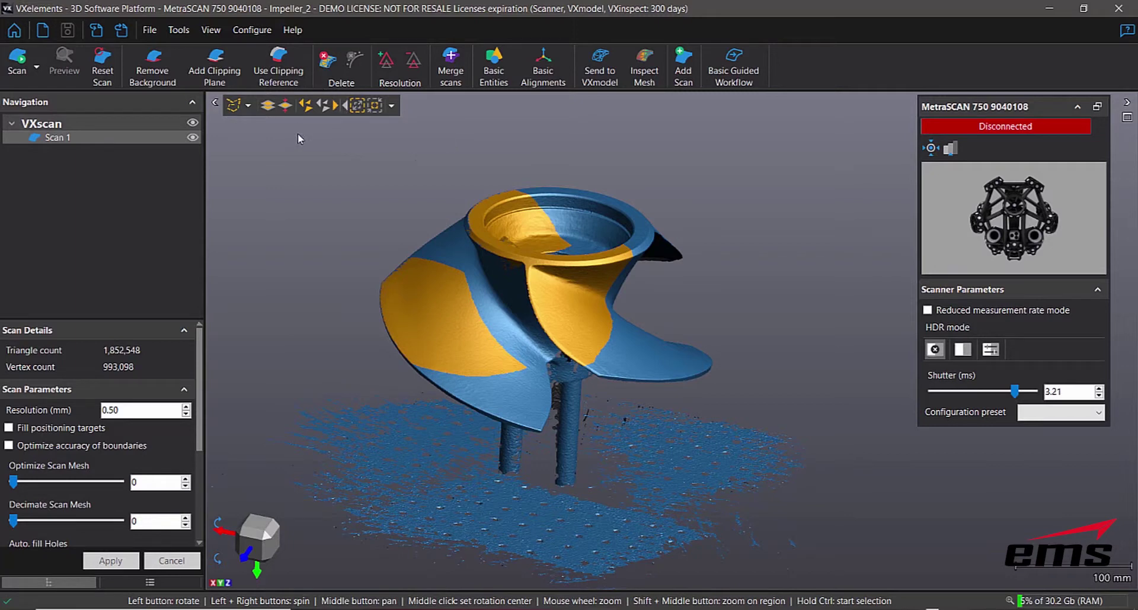
click(328, 107)
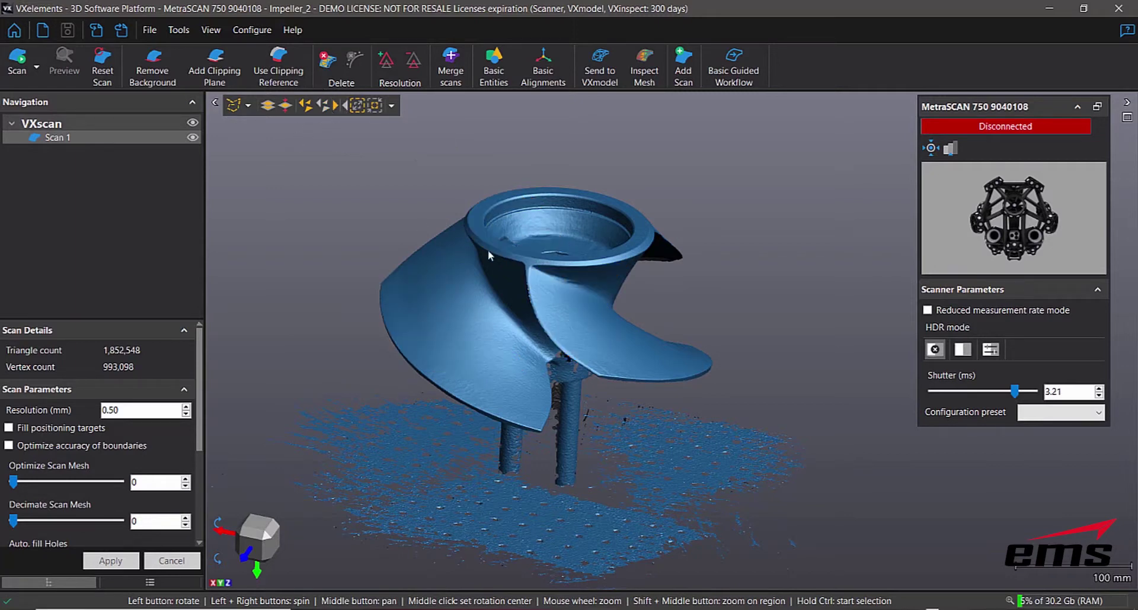
mouse_move(565, 289)
mouse_down()
mouse_move(573, 255)
mouse_move(536, 256)
mouse_move(573, 250)
mouse_move(574, 269)
mouse_up()
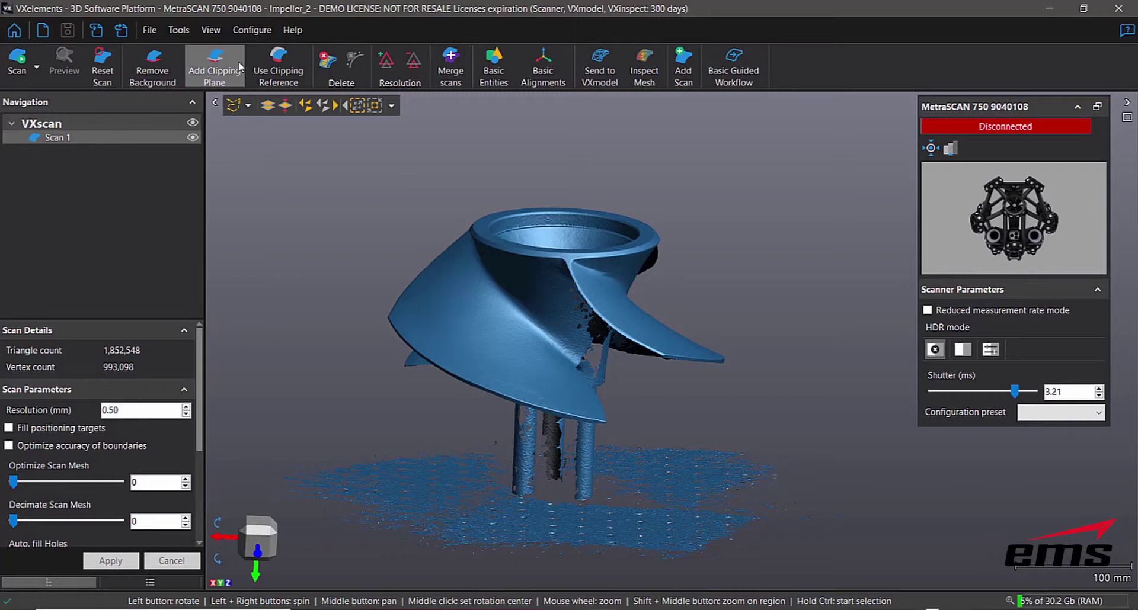
Cut away the shafts and background with a Remove Background clipping plane at 87.4 mm offset.
click(152, 77)
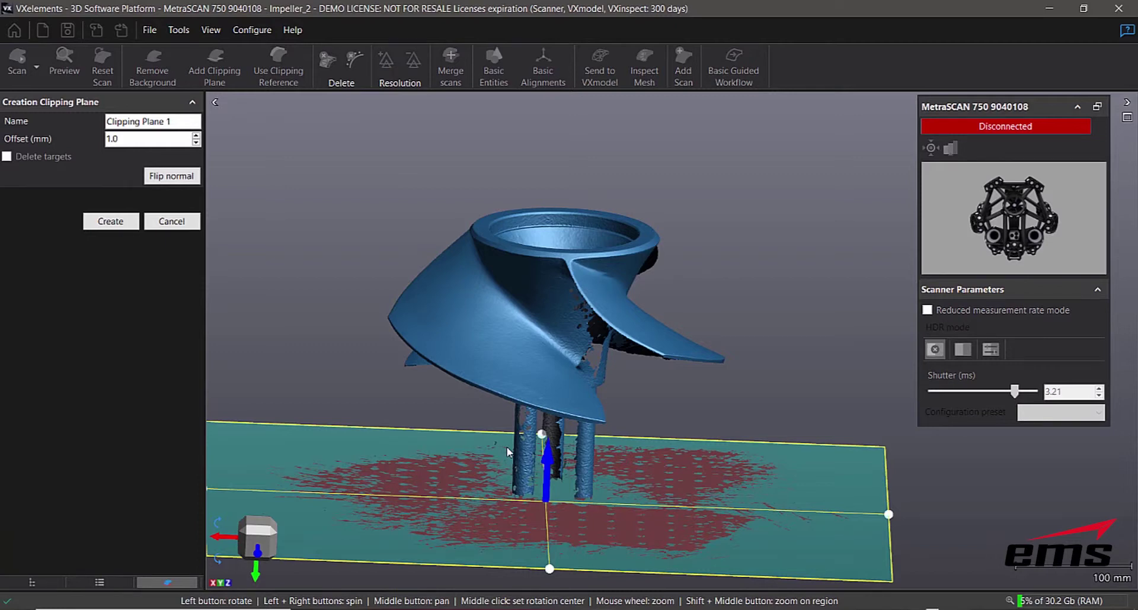
middle_drag(623, 358, 639, 295)
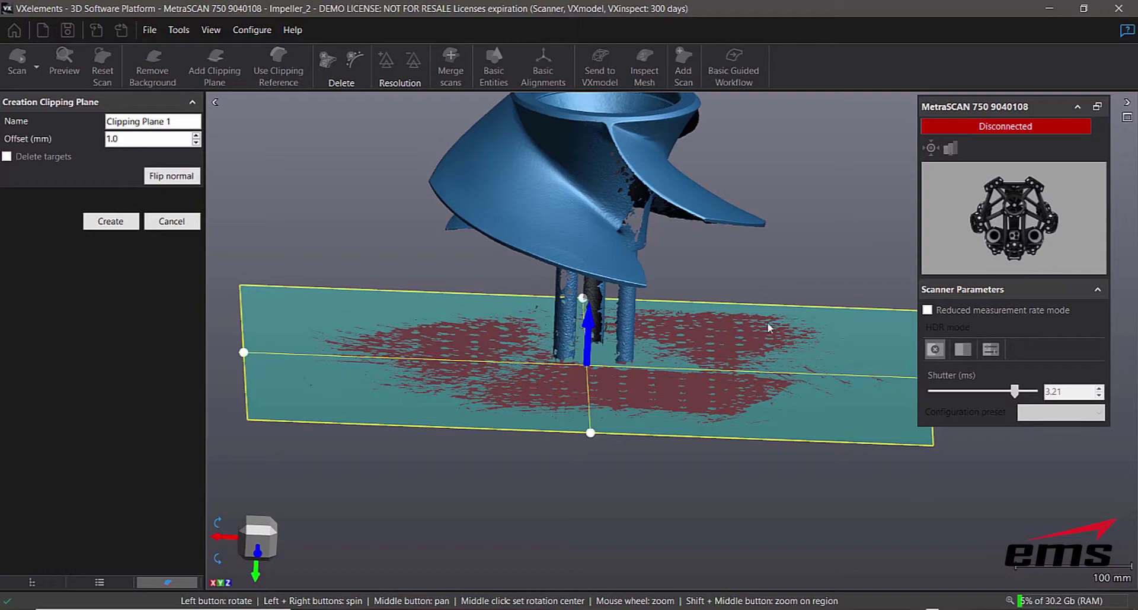
drag(730, 308, 718, 339)
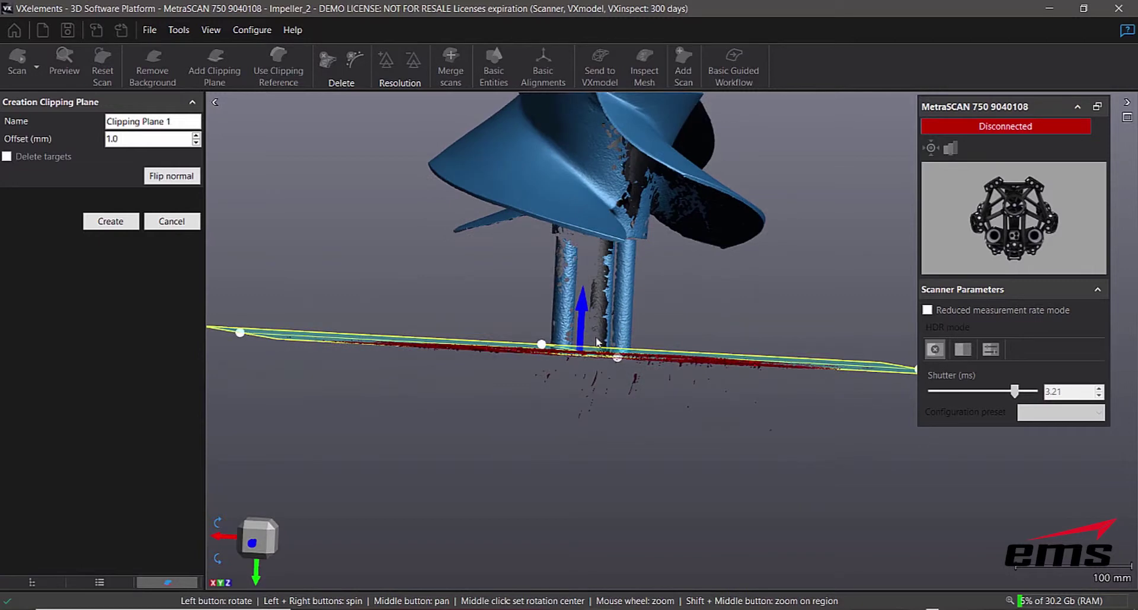
drag(584, 315, 588, 212)
mouse_move(466, 325)
mouse_down()
mouse_move(490, 323)
mouse_move(486, 332)
mouse_up()
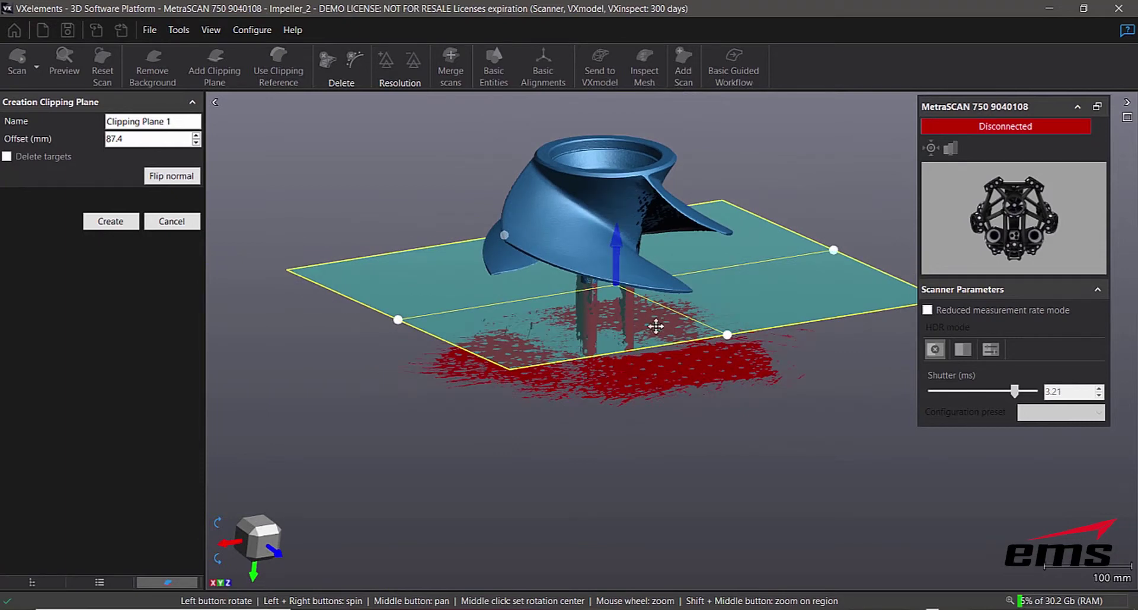
middle_drag(656, 326, 612, 354)
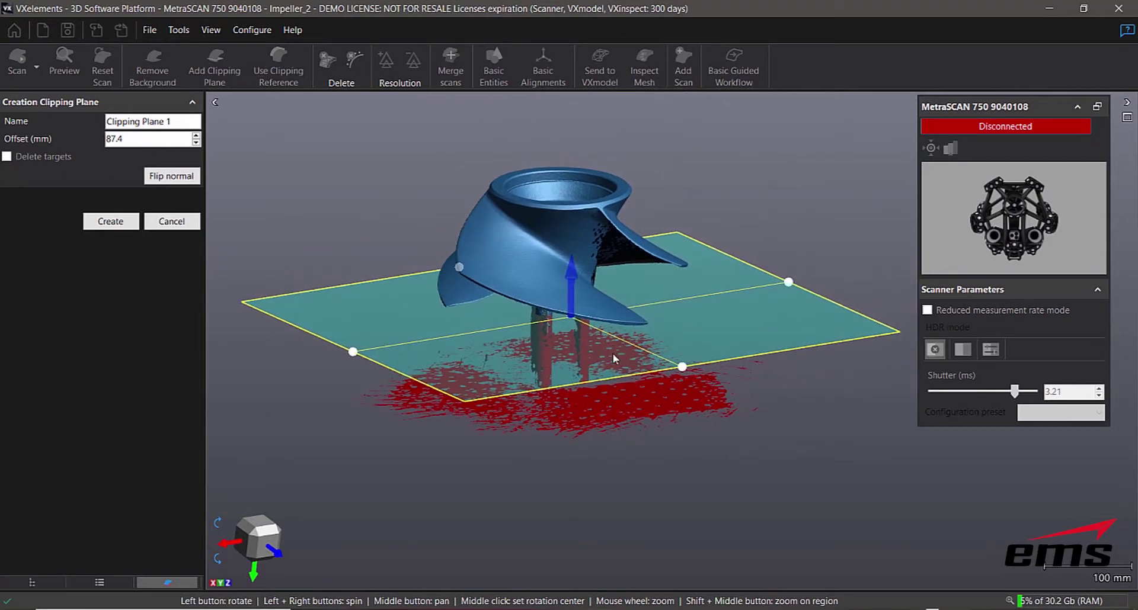
click(112, 224)
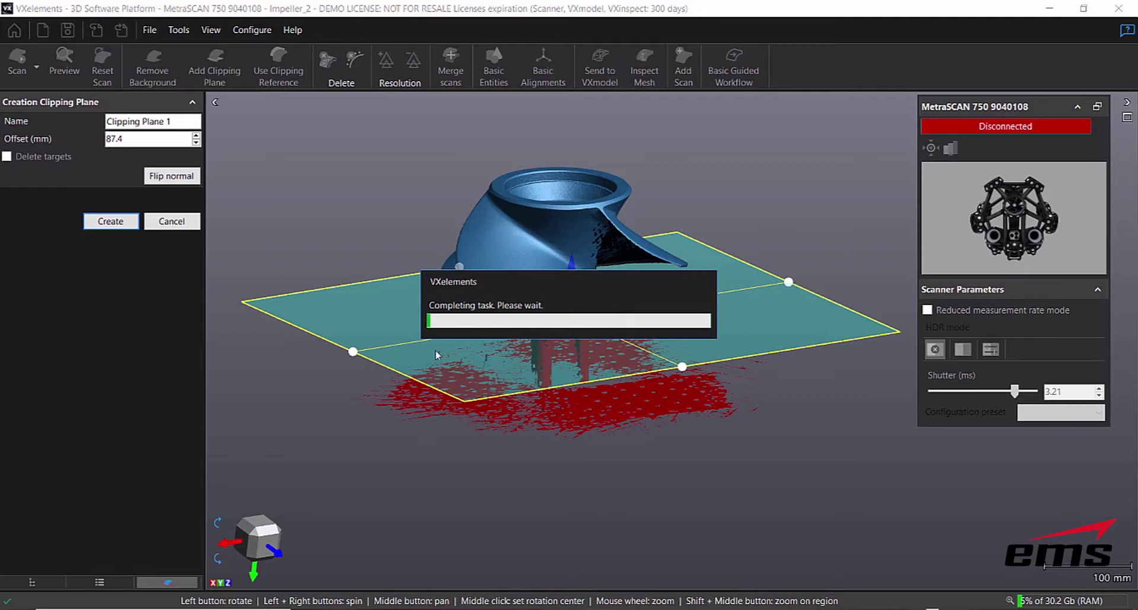
mouse_move(589, 330)
mouse_down()
mouse_move(584, 303)
mouse_move(571, 345)
mouse_move(579, 331)
mouse_move(568, 335)
mouse_up()
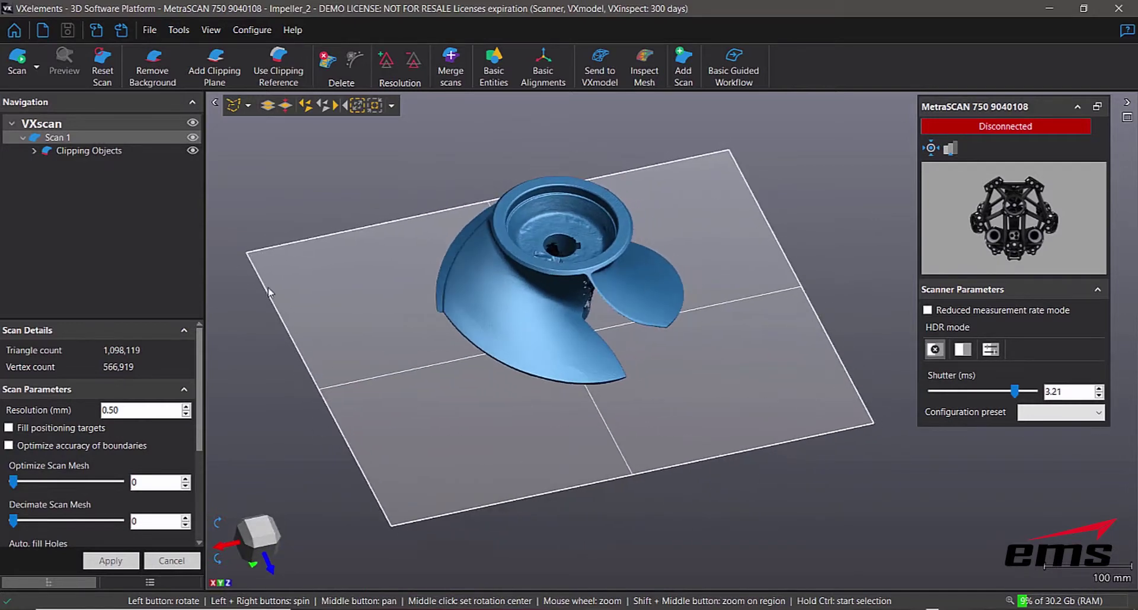
Hide Clipping Plane 1 under Scan 1's clipping objects and reframe the clipped impeller.
click(34, 151)
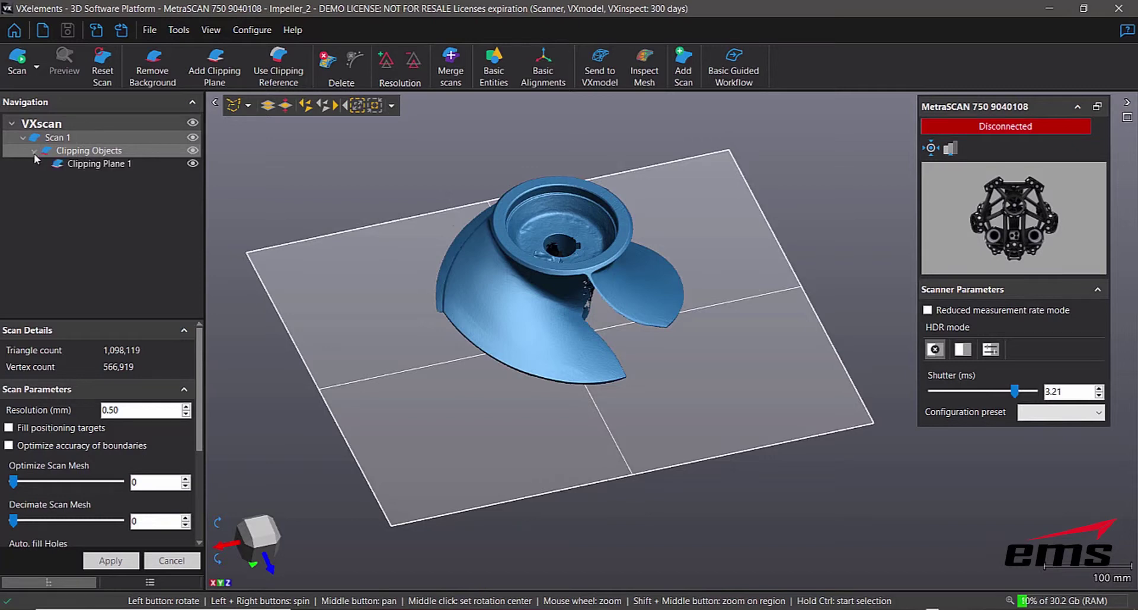
click(193, 164)
mouse_move(599, 282)
mouse_down()
mouse_move(595, 264)
mouse_move(597, 301)
mouse_up()
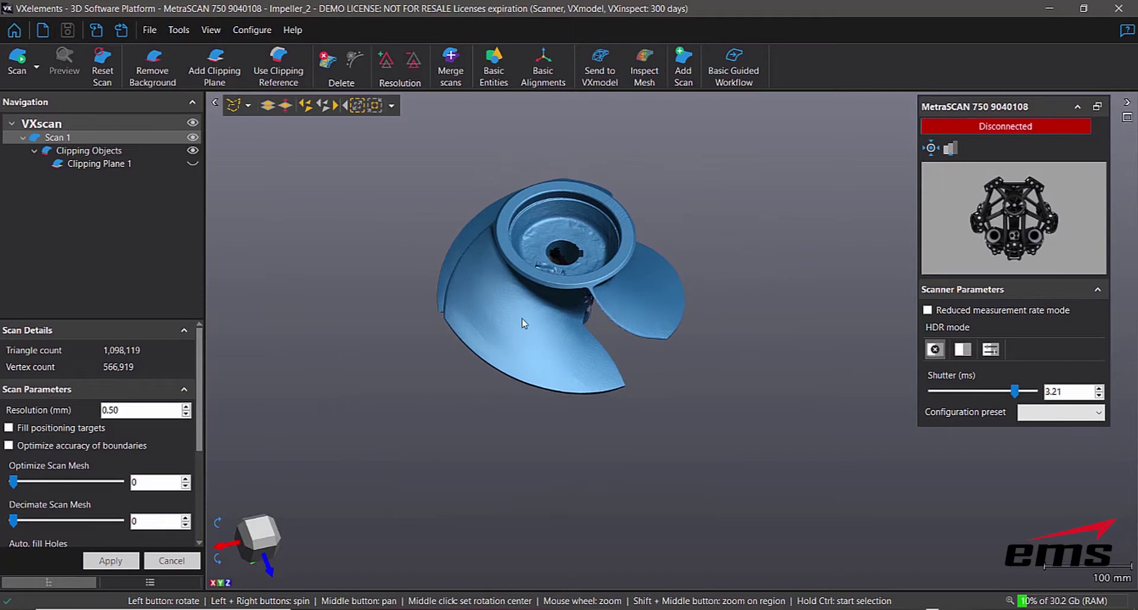
middle_drag(573, 325, 594, 348)
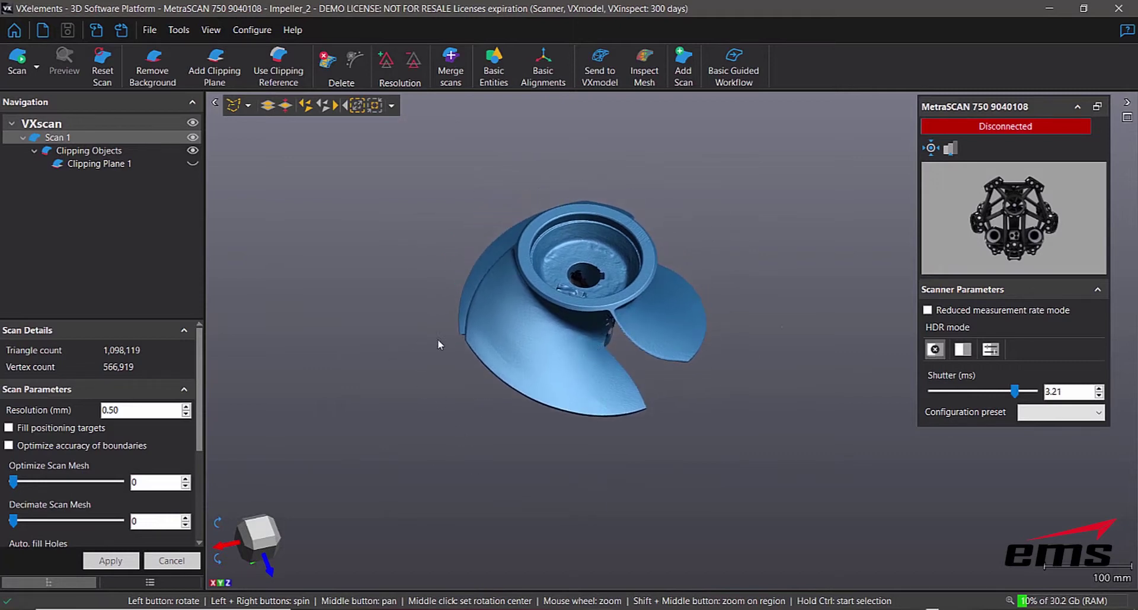
drag(437, 339, 544, 315)
scroll(567, 286, up, 2)
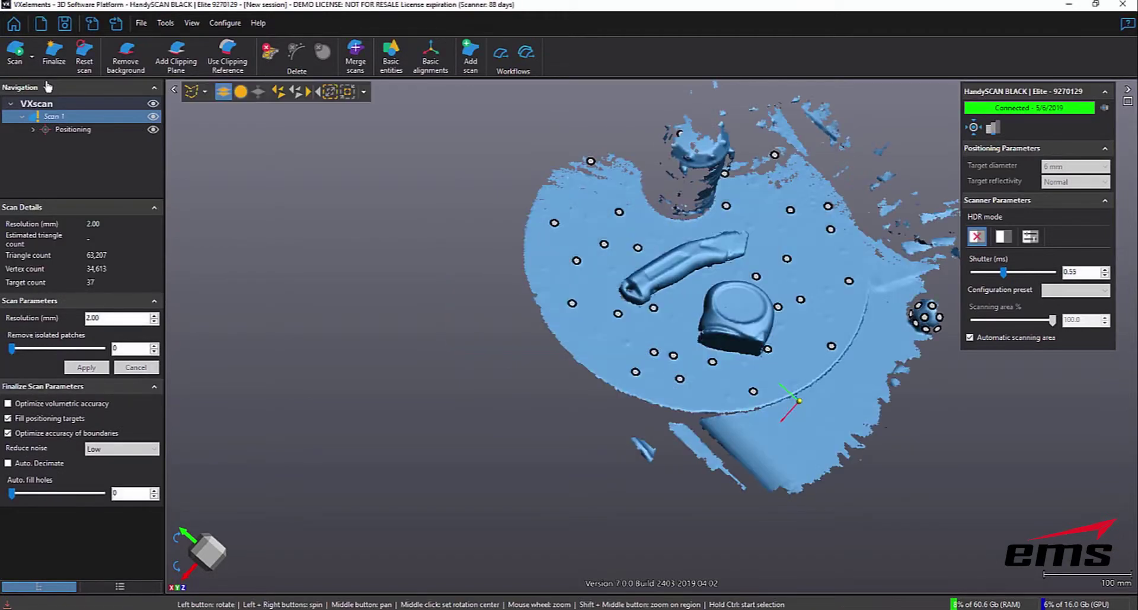
Select the cylindrical part, invert the selection, and permanently delete the orange background.
click(199, 93)
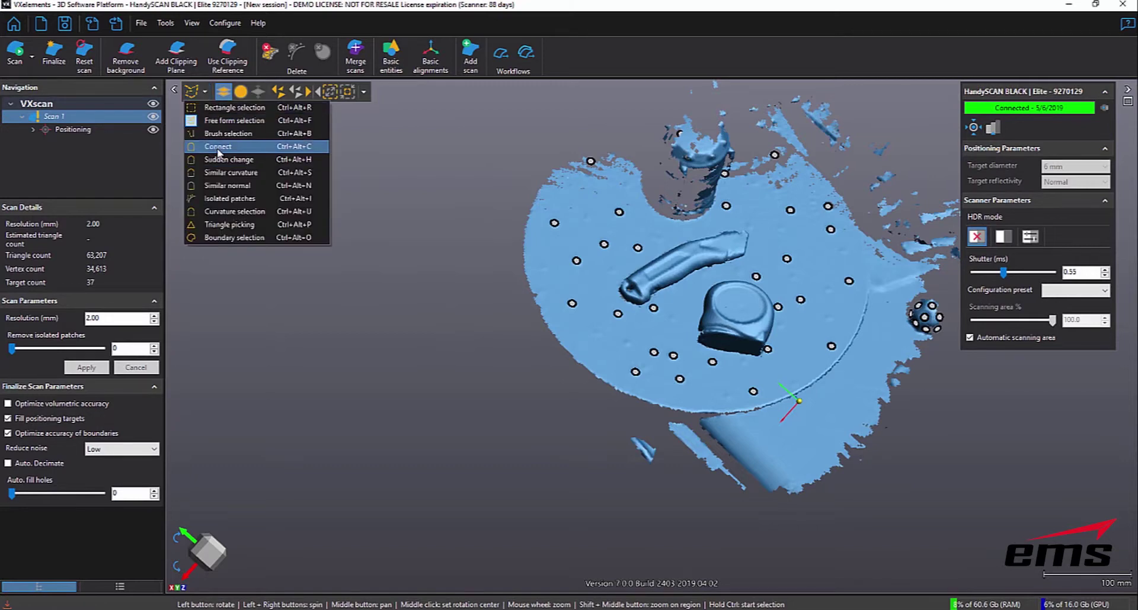
click(219, 148)
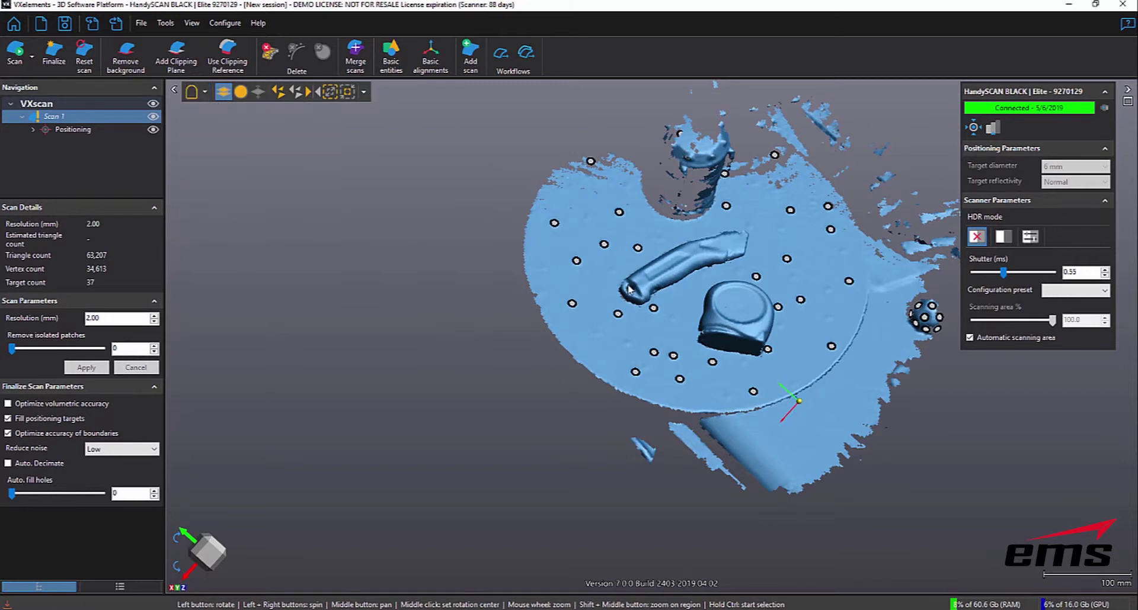
click(744, 305)
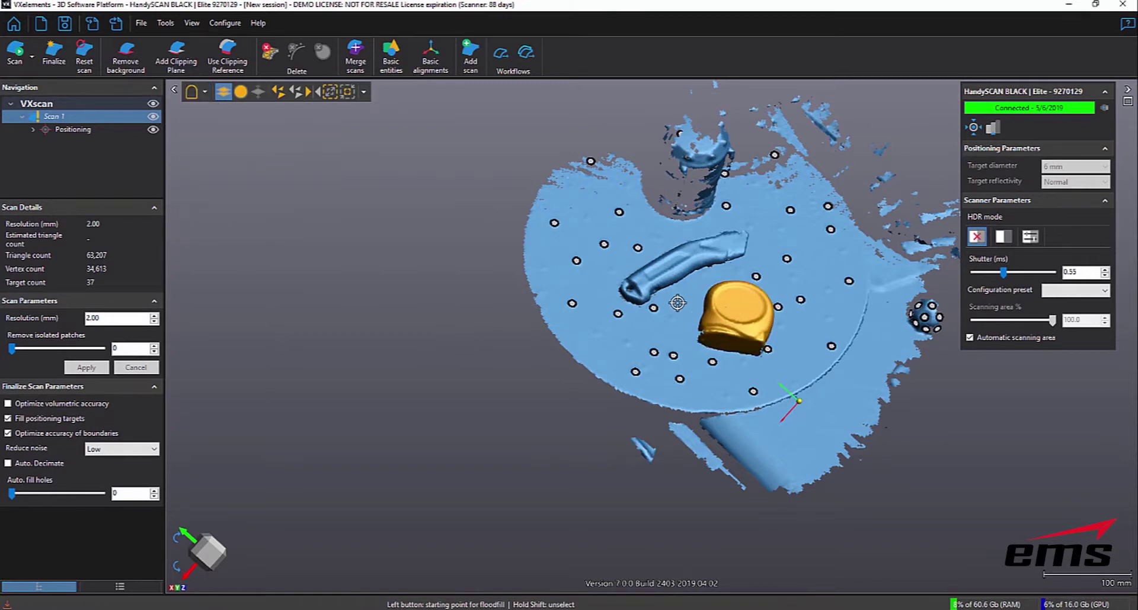
click(311, 93)
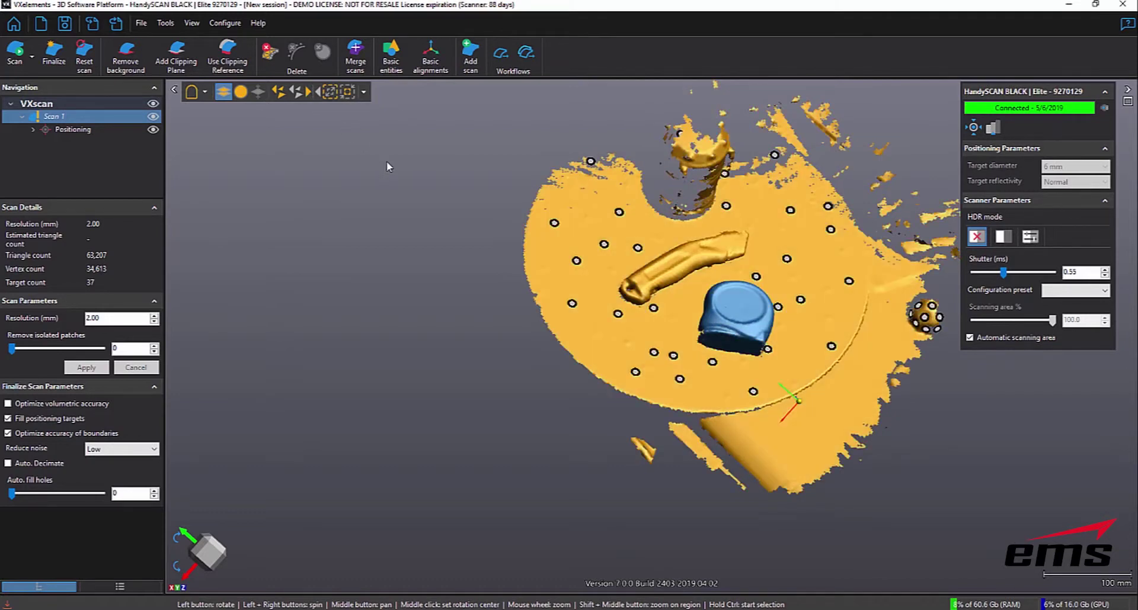
key(Delete)
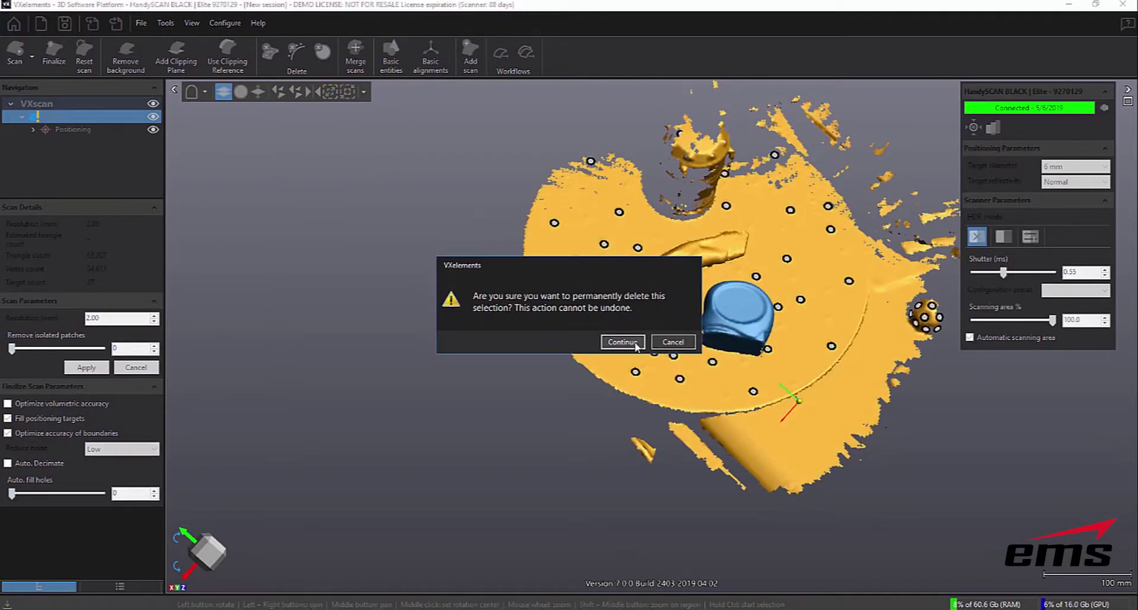
key(Return)
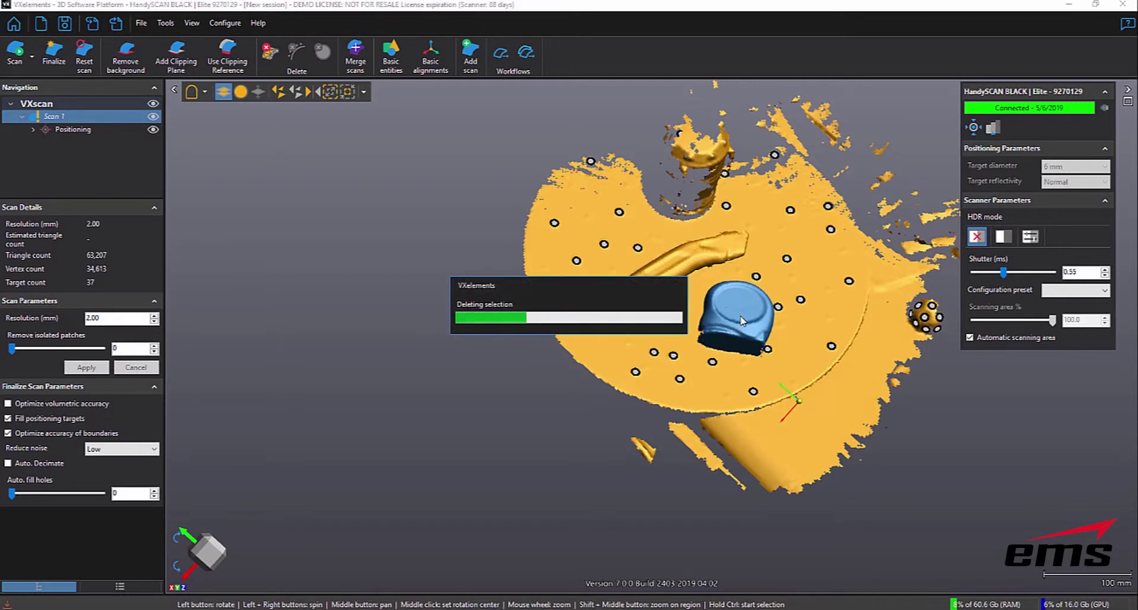
drag(742, 321, 684, 314)
scroll(683, 314, up, 3)
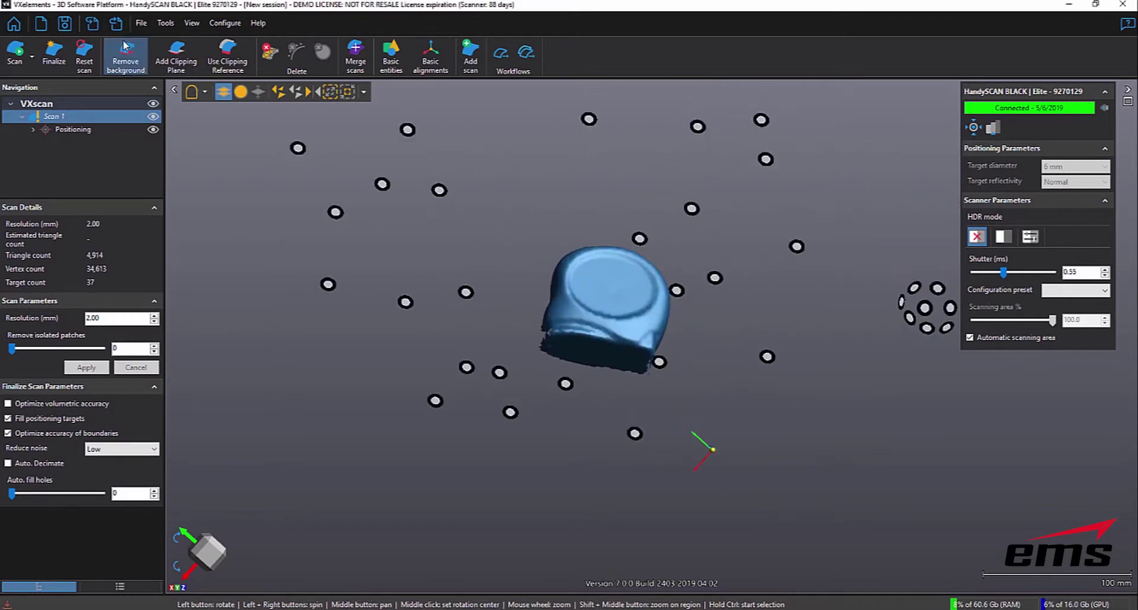
Finalize the scan and export its mesh as tape measure.stl, replacing the existing file.
click(141, 23)
mouse_move(250, 135)
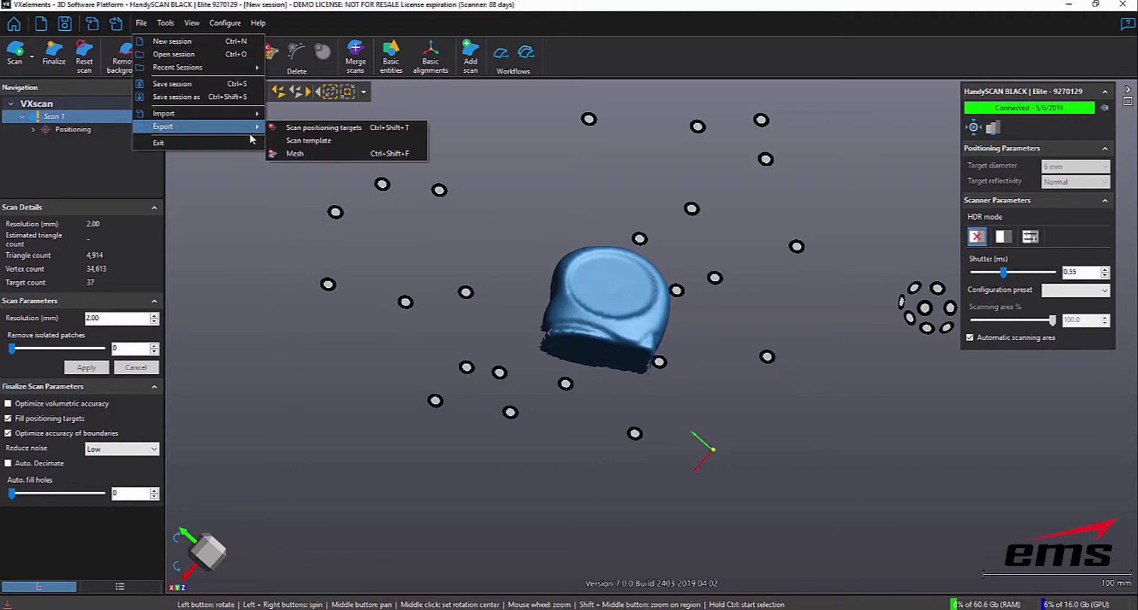
click(323, 155)
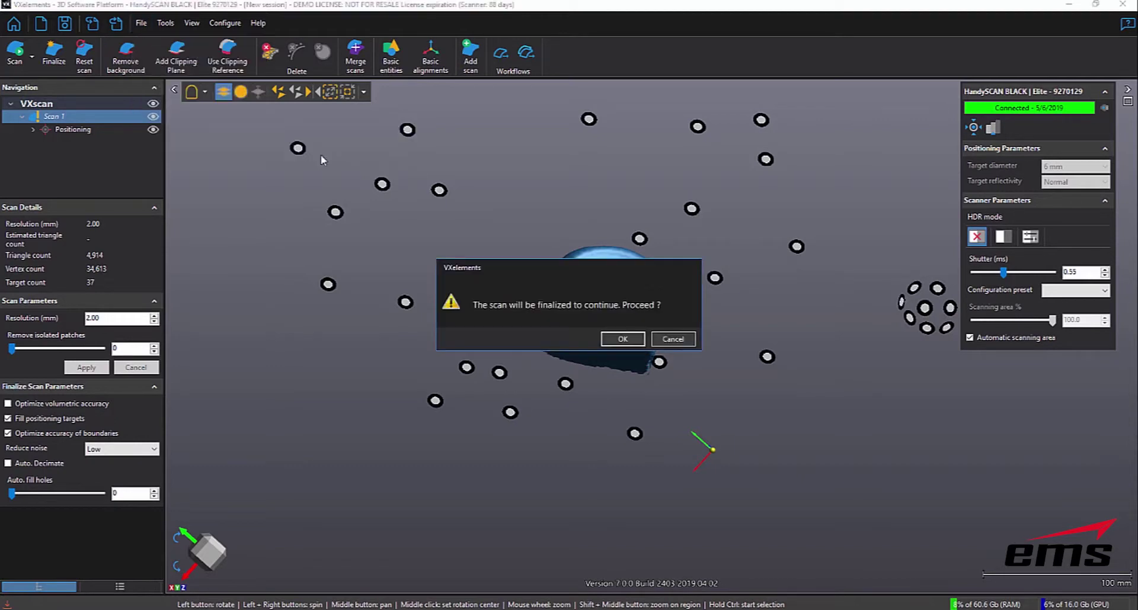
click(621, 339)
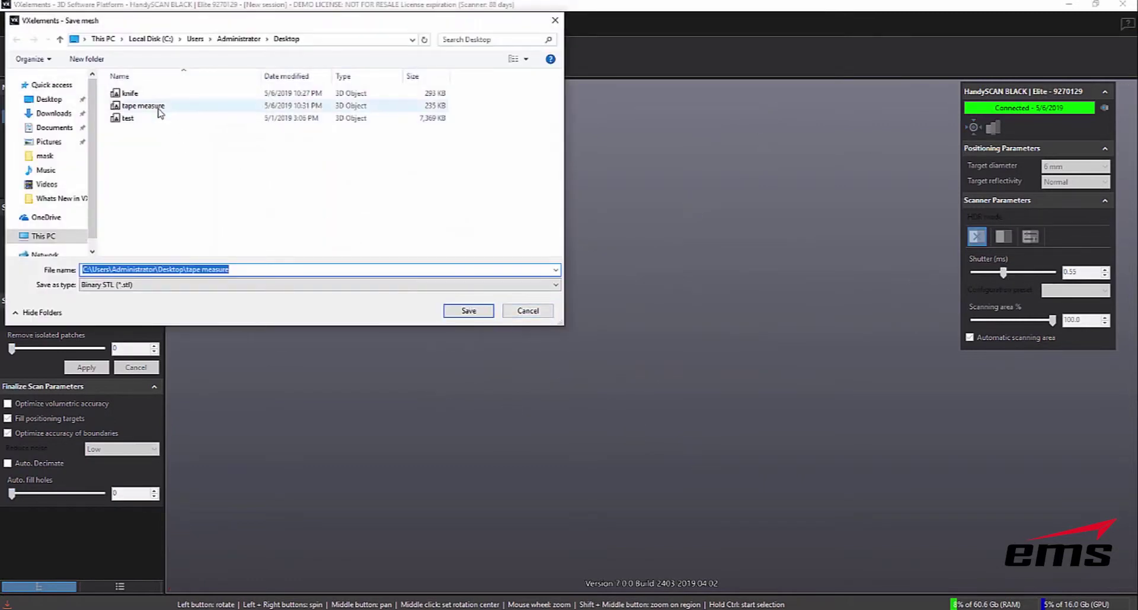
click(157, 107)
click(469, 312)
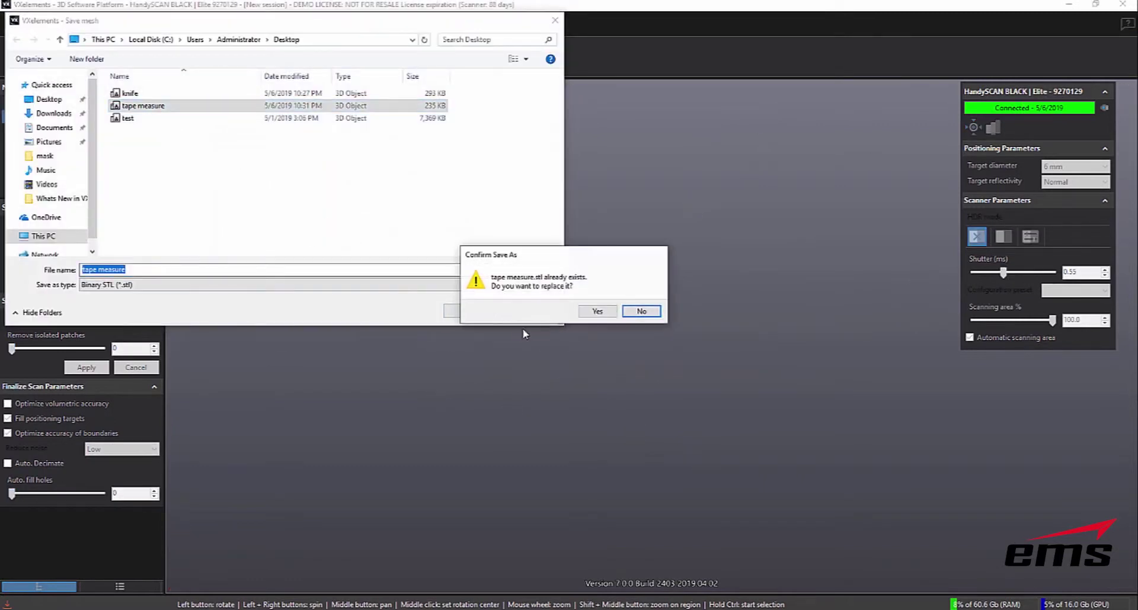
click(586, 312)
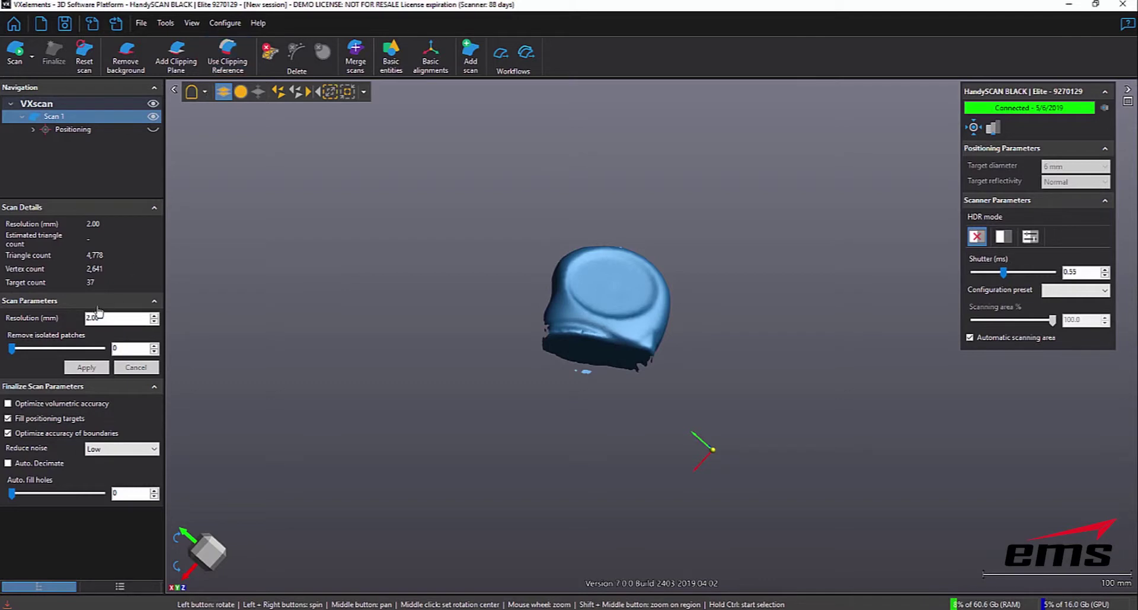
Import the tape measure mesh as clipping reference, best-fit the plane, and create the clip.
click(224, 66)
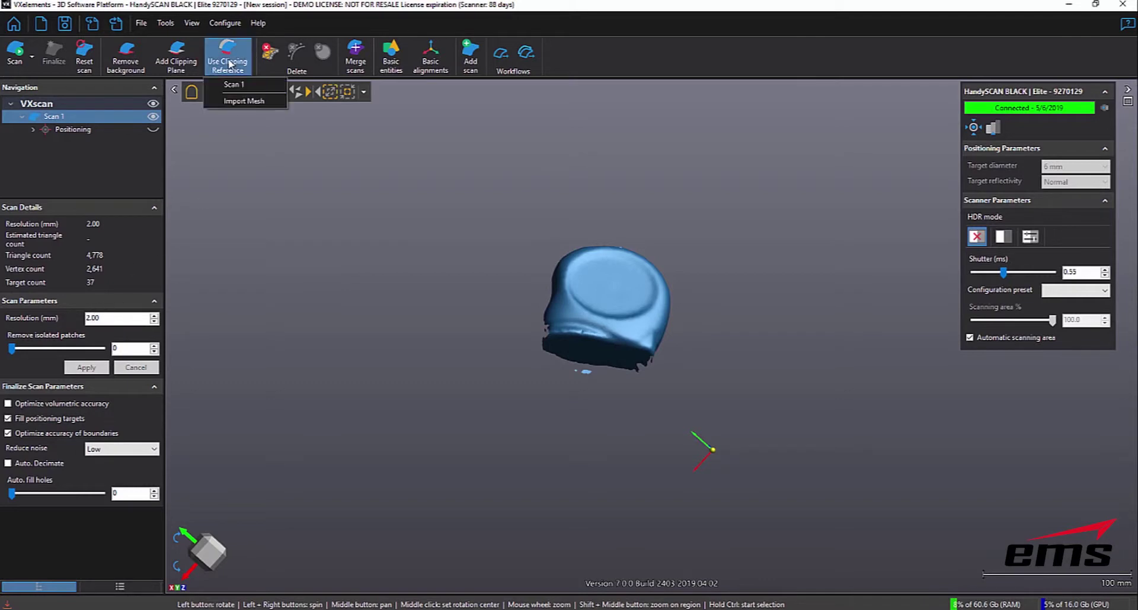
click(244, 100)
double_click(142, 105)
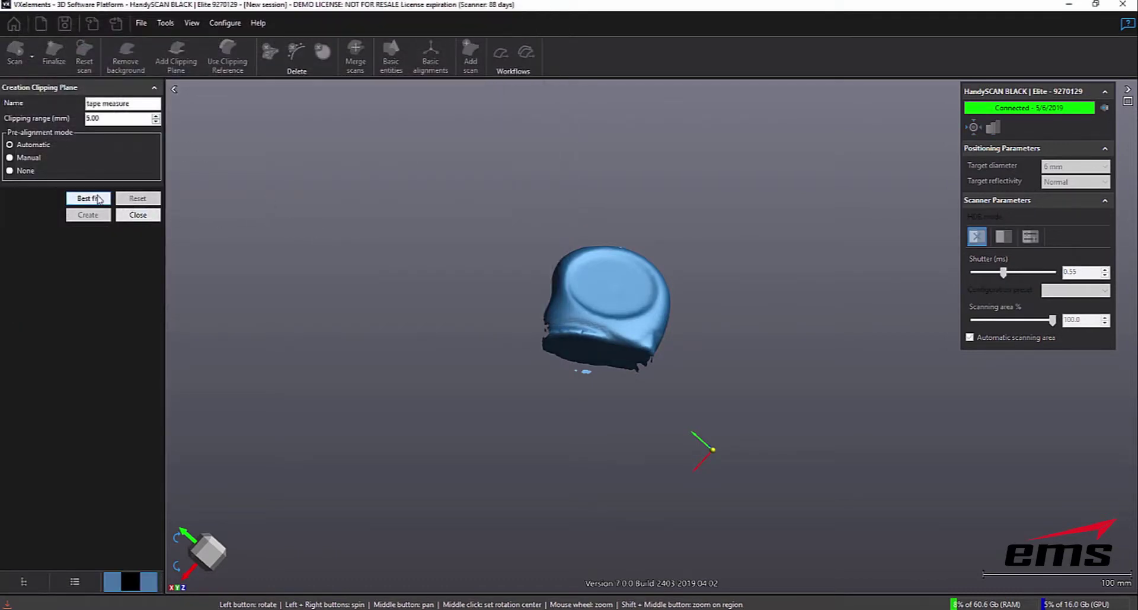
click(89, 198)
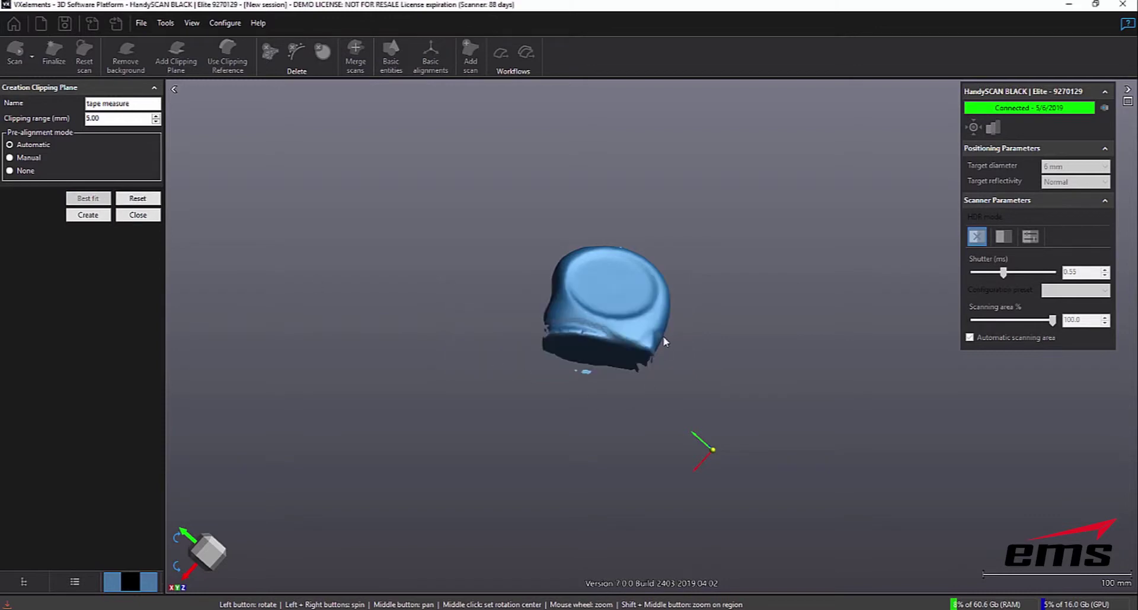
drag(664, 342, 532, 344)
scroll(532, 344, up, 5)
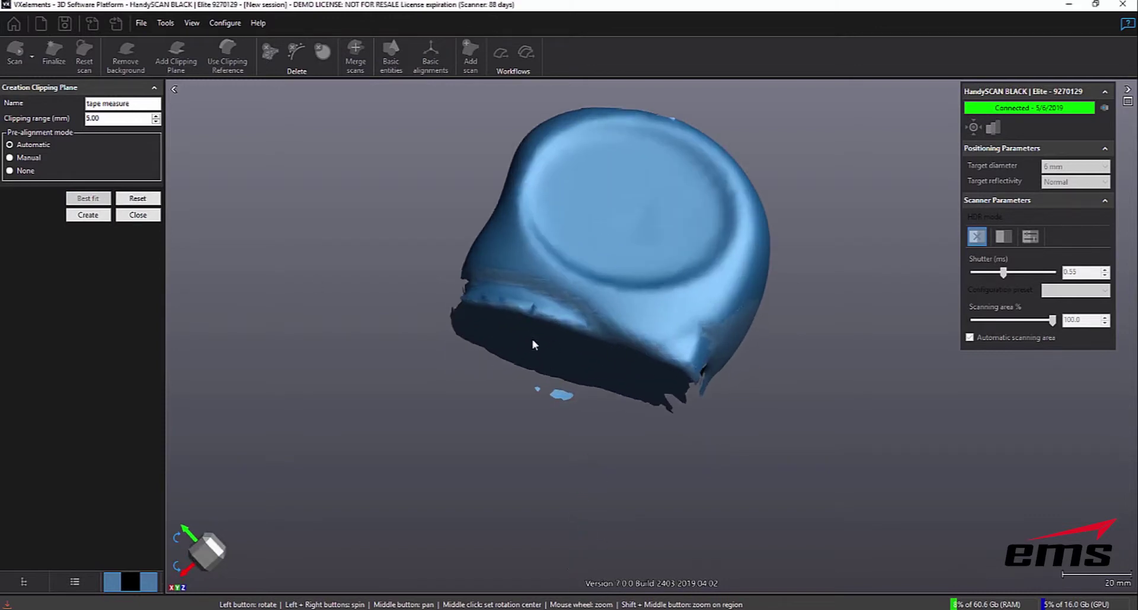
click(94, 216)
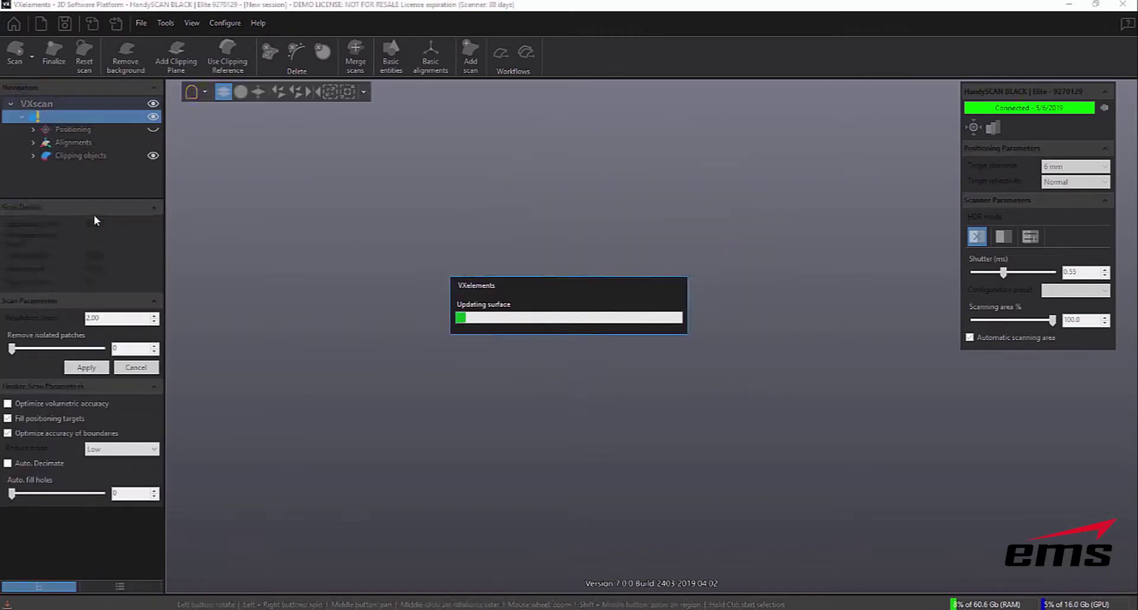
drag(578, 364, 542, 327)
middle_drag(542, 327, 528, 365)
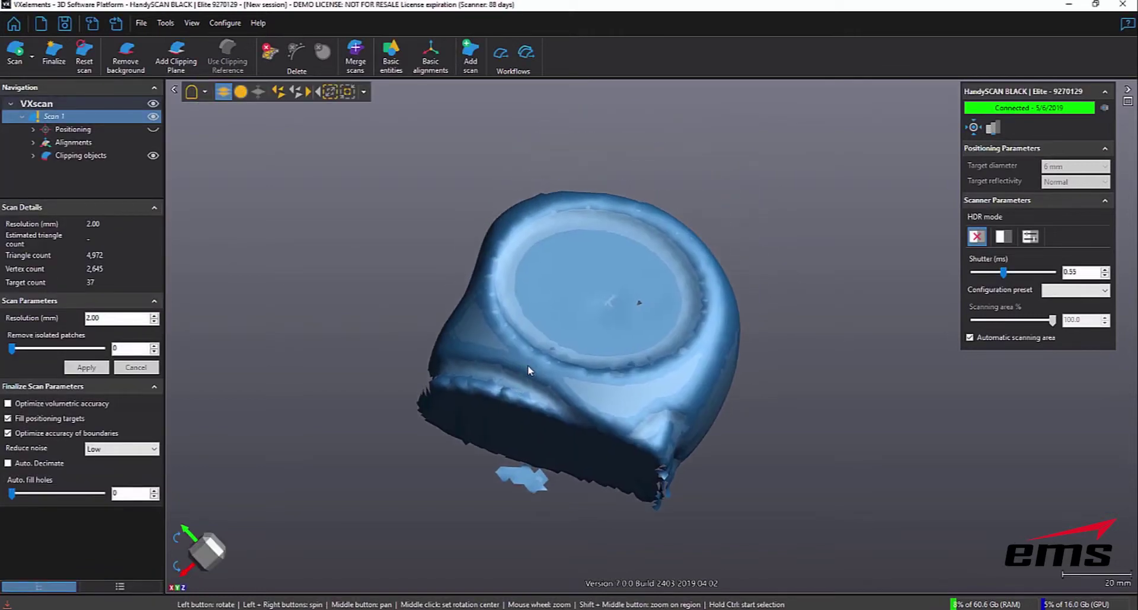
Rebuild the surface at 0.50 mm resolution, then capture additional scan data.
text(0.50)
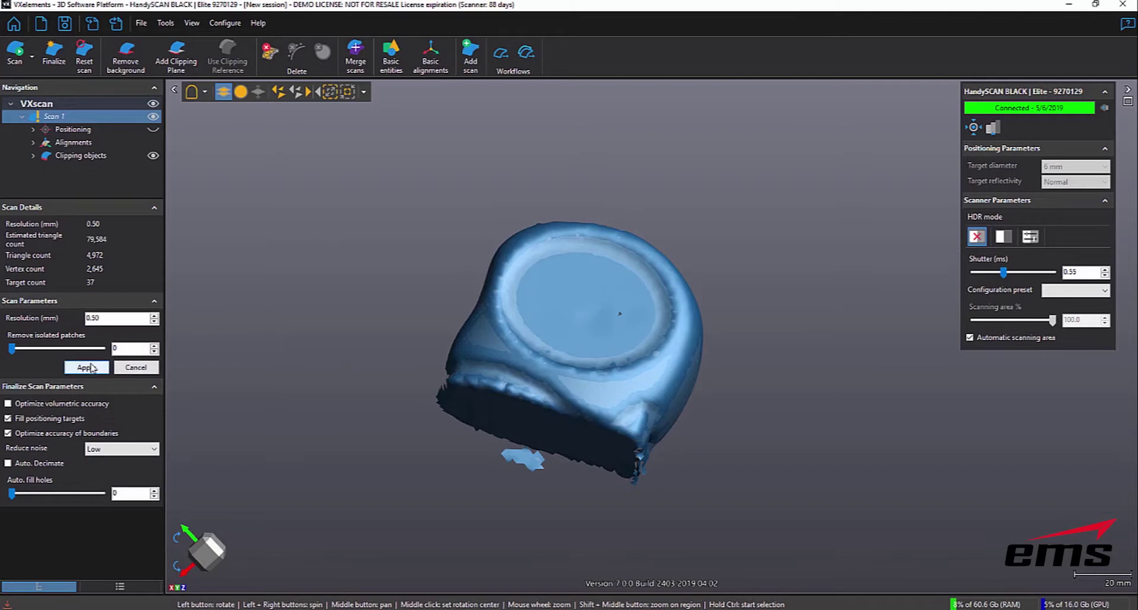
click(87, 368)
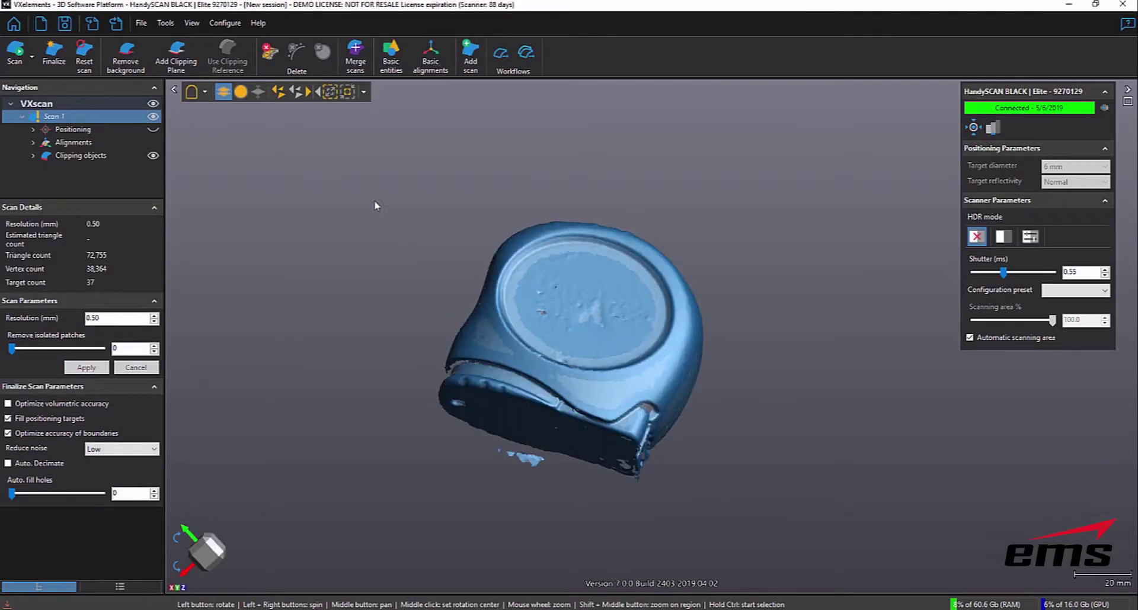
click(16, 59)
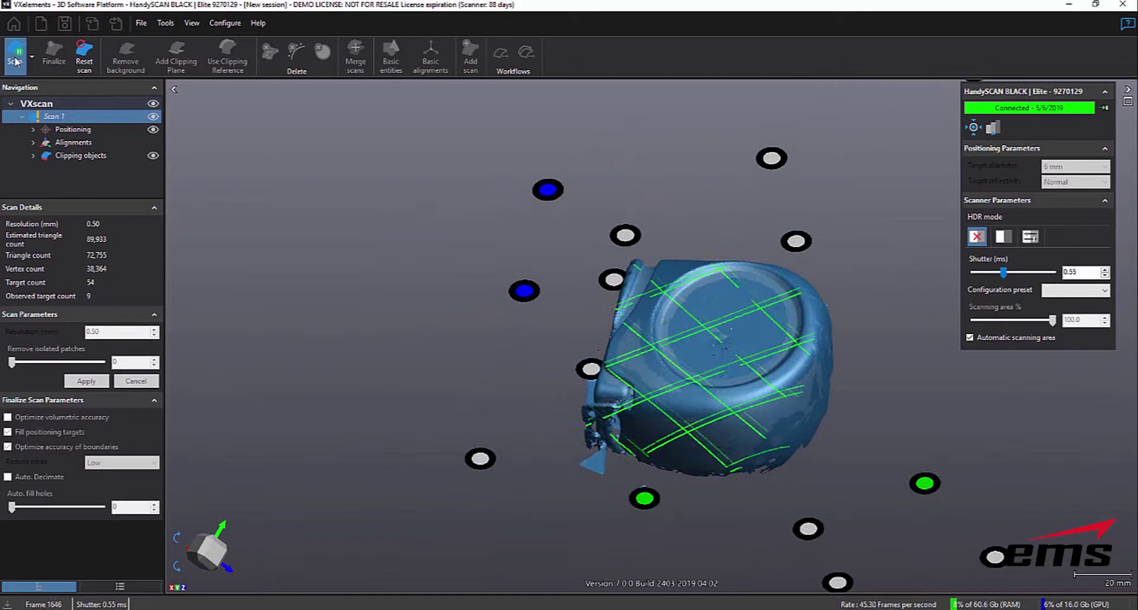
click(15, 61)
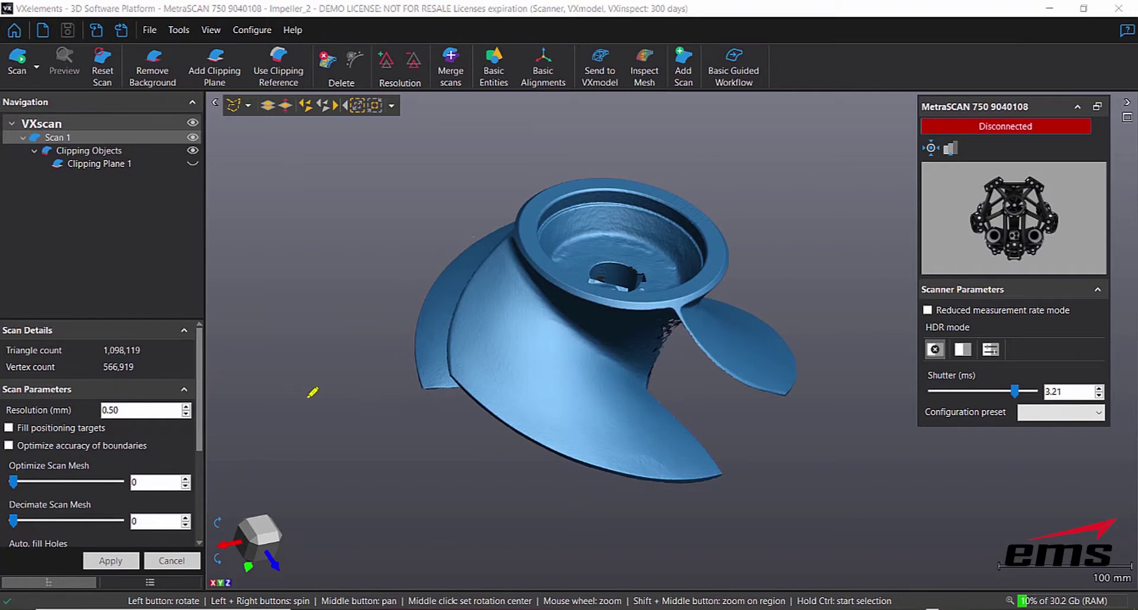
Step the impeller through top, isometric, side and front views, ending facing its hub.
mouse_move(324, 482)
mouse_down()
mouse_move(180, 546)
mouse_move(189, 579)
mouse_move(282, 580)
mouse_move(340, 523)
mouse_move(340, 480)
mouse_up()
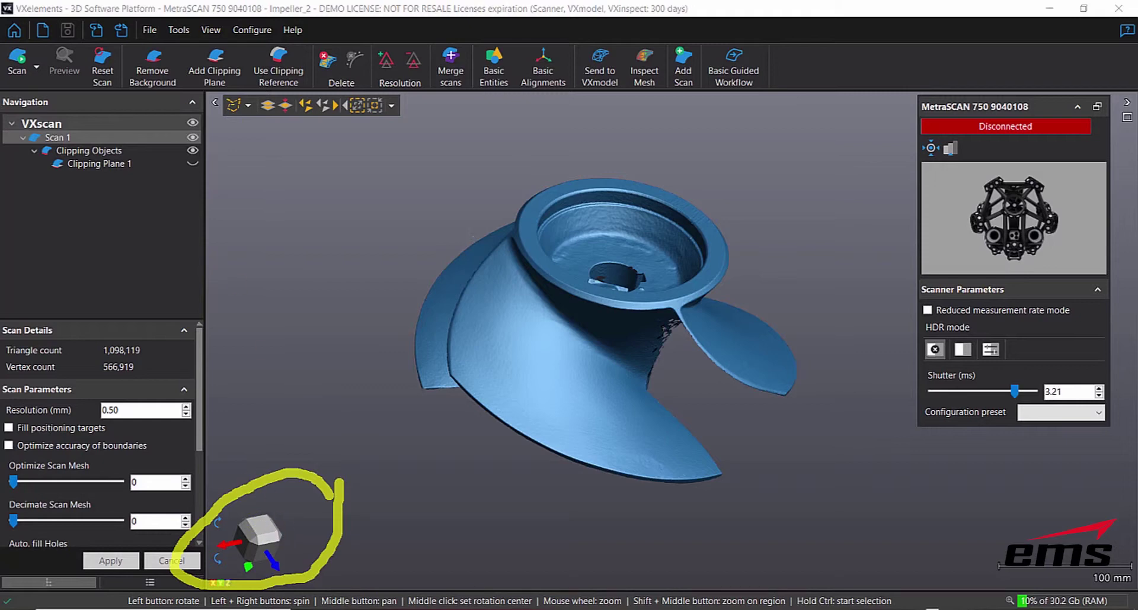
key(Escape)
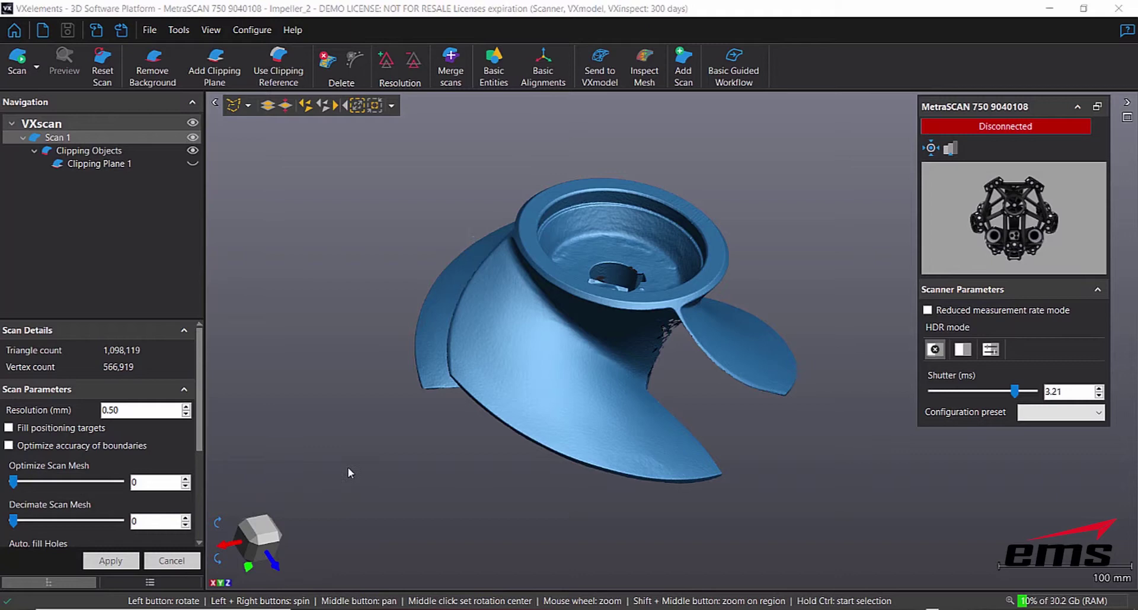
click(261, 530)
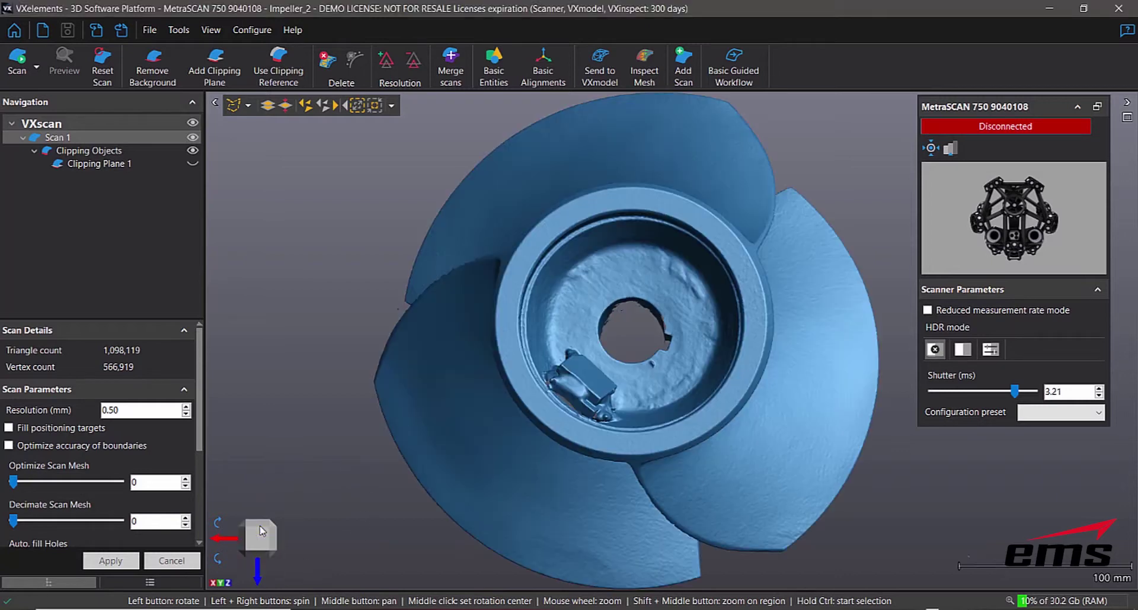
click(272, 557)
click(262, 558)
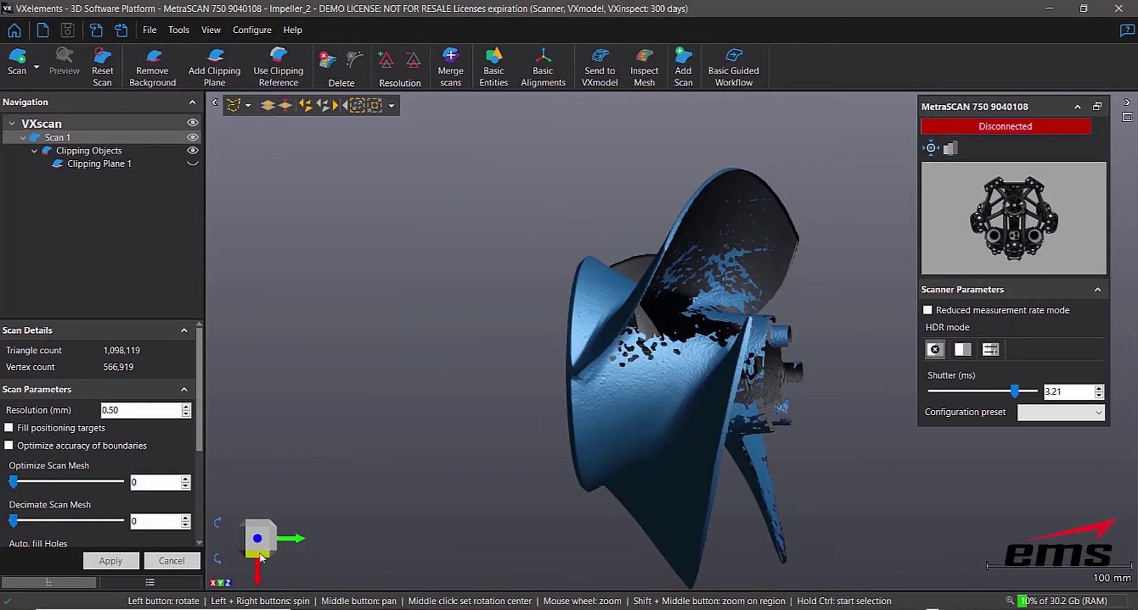
drag(646, 432, 648, 364)
click(293, 528)
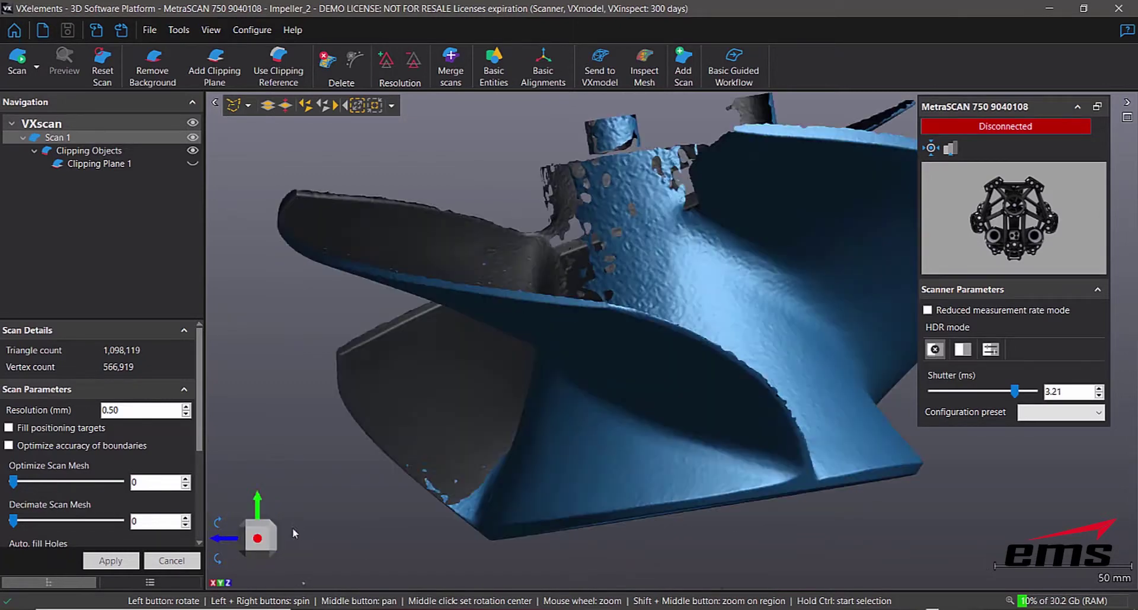
click(258, 501)
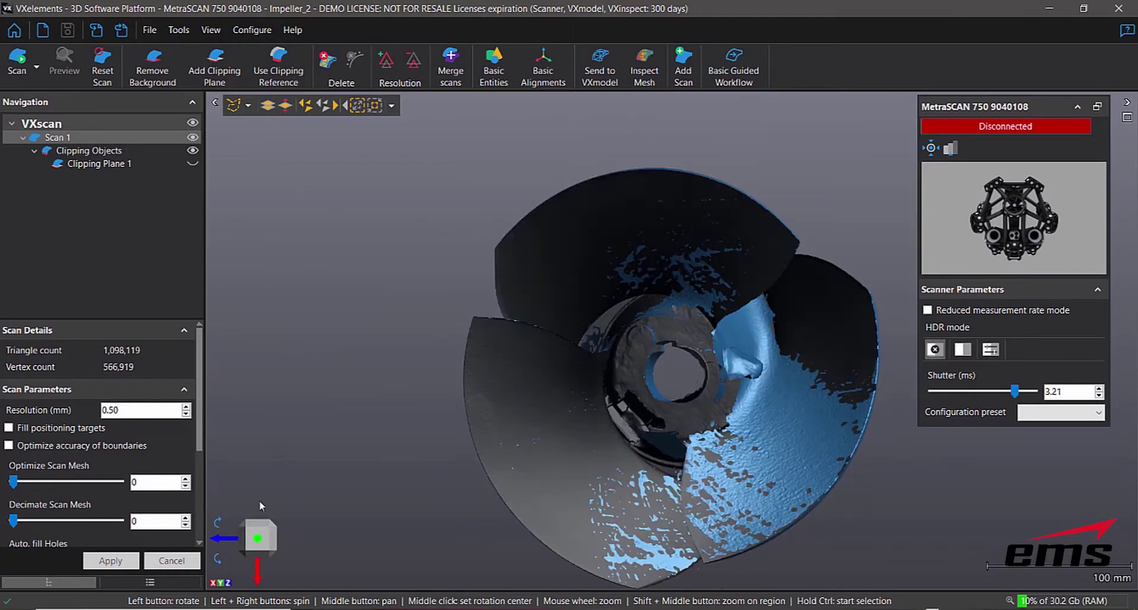
click(275, 540)
drag(644, 395, 570, 380)
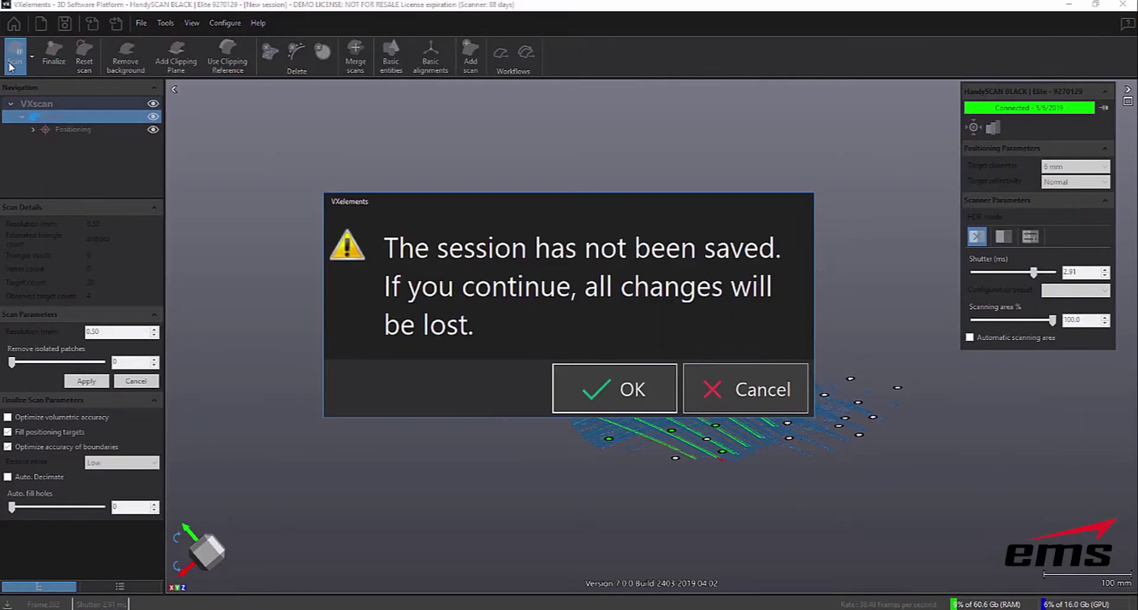
Confirm the warning to discard the unsaved scan data.
key(Return)
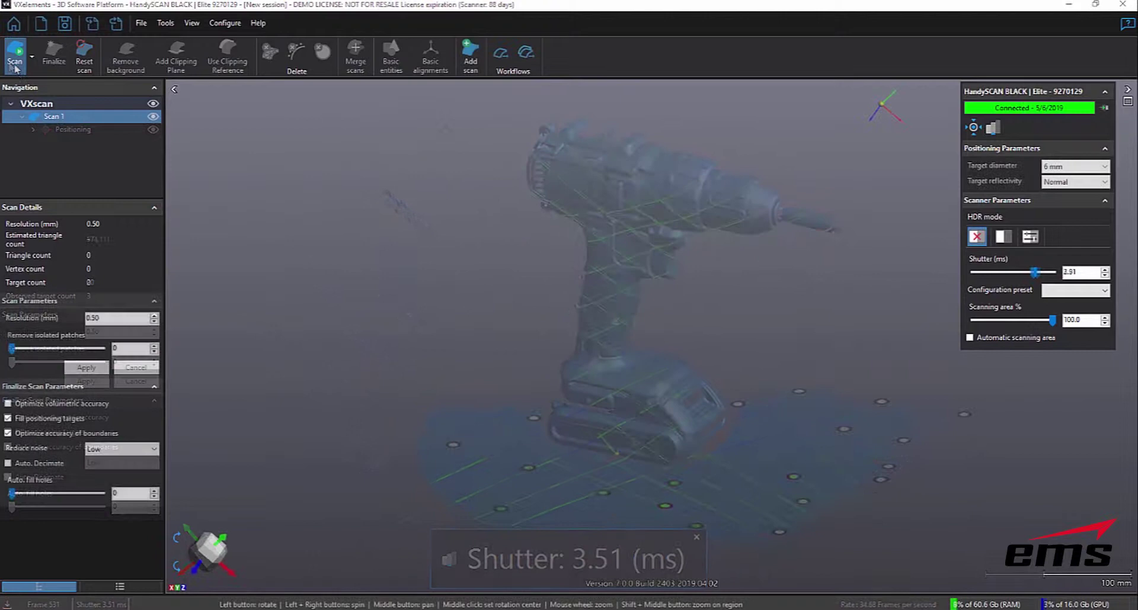
Start scanning the cordless drill on its target plate.
click(13, 61)
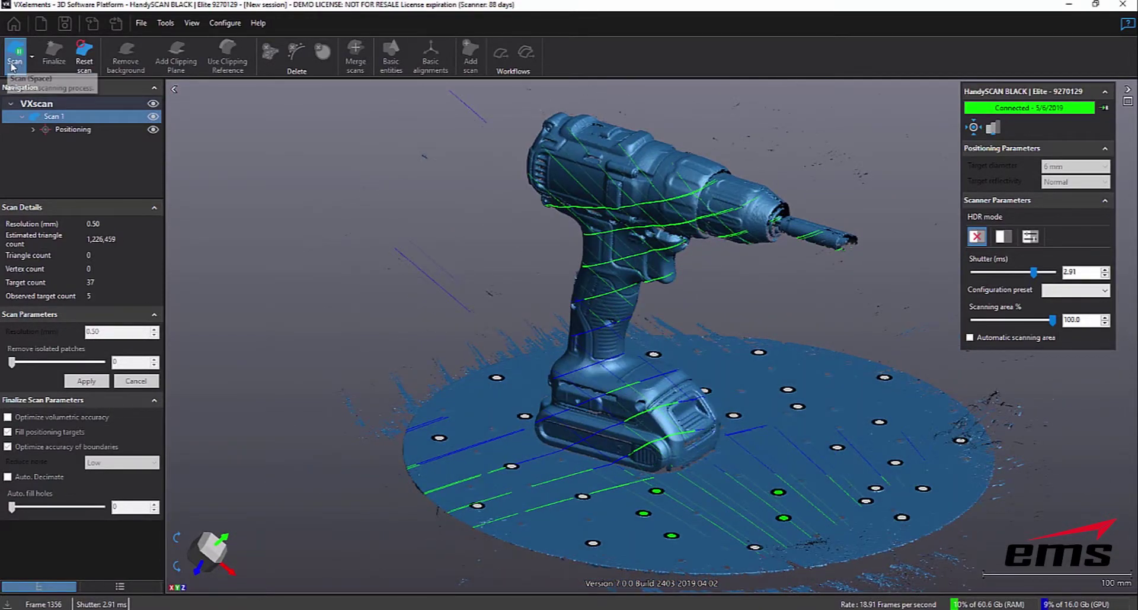
Stop the drill acquisition, check it from the side, and finalize the mesh.
click(14, 59)
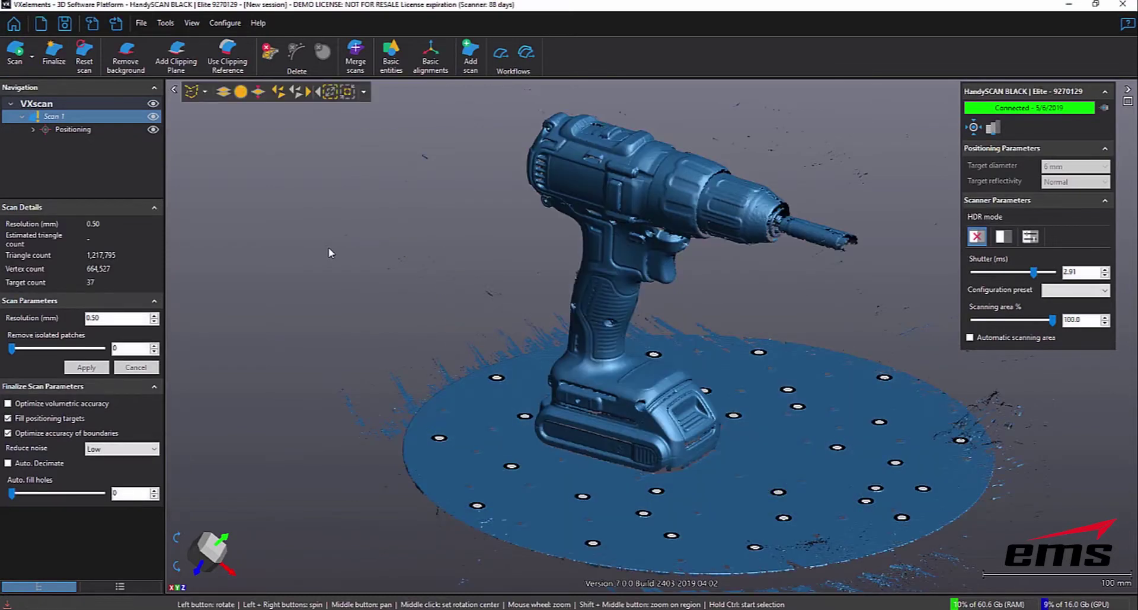
drag(599, 332, 567, 342)
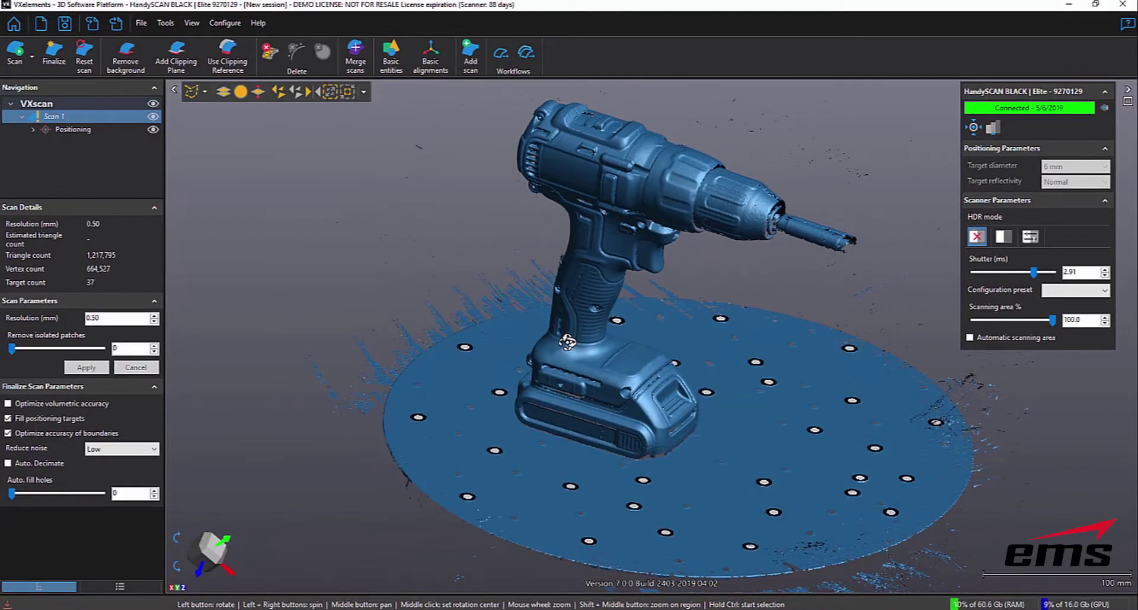
click(54, 56)
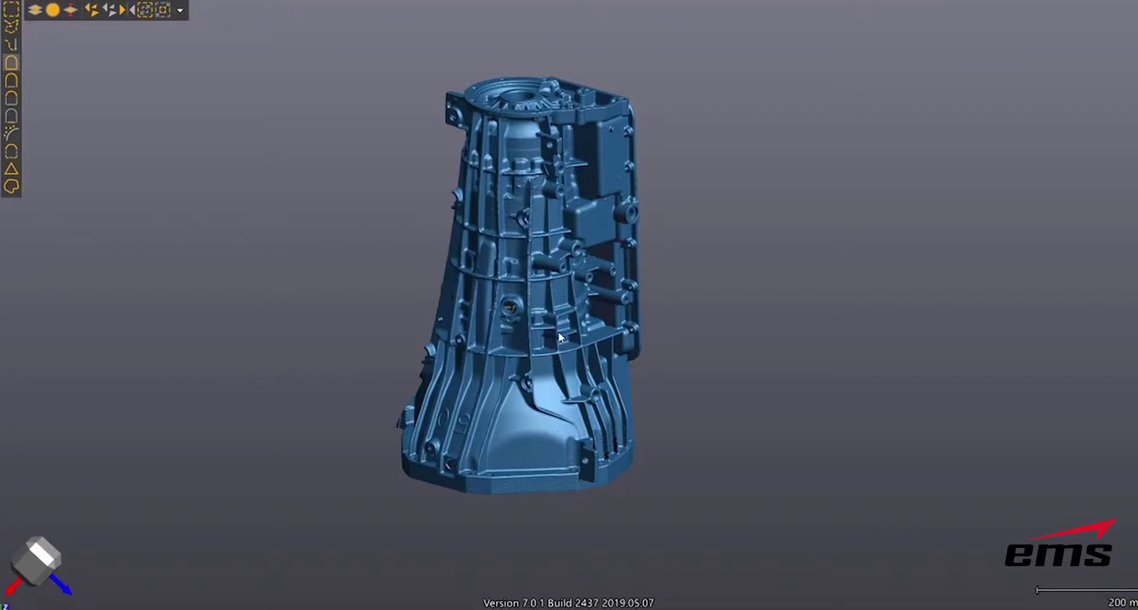
Export the engine block's scan template to the Desktop as engine block.csp.
drag(562, 338, 485, 325)
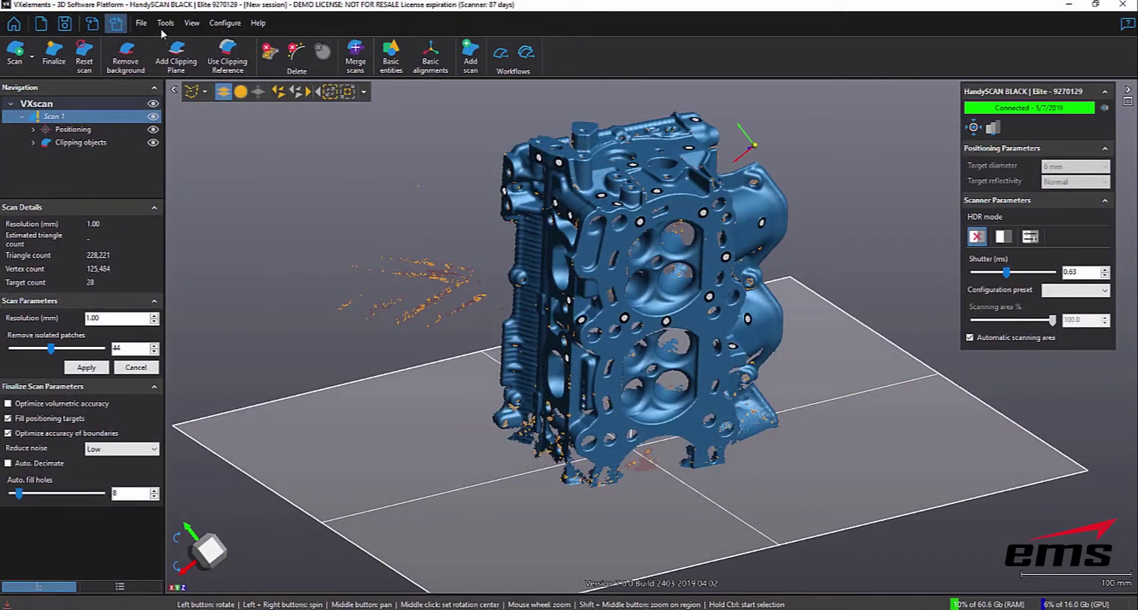
click(141, 23)
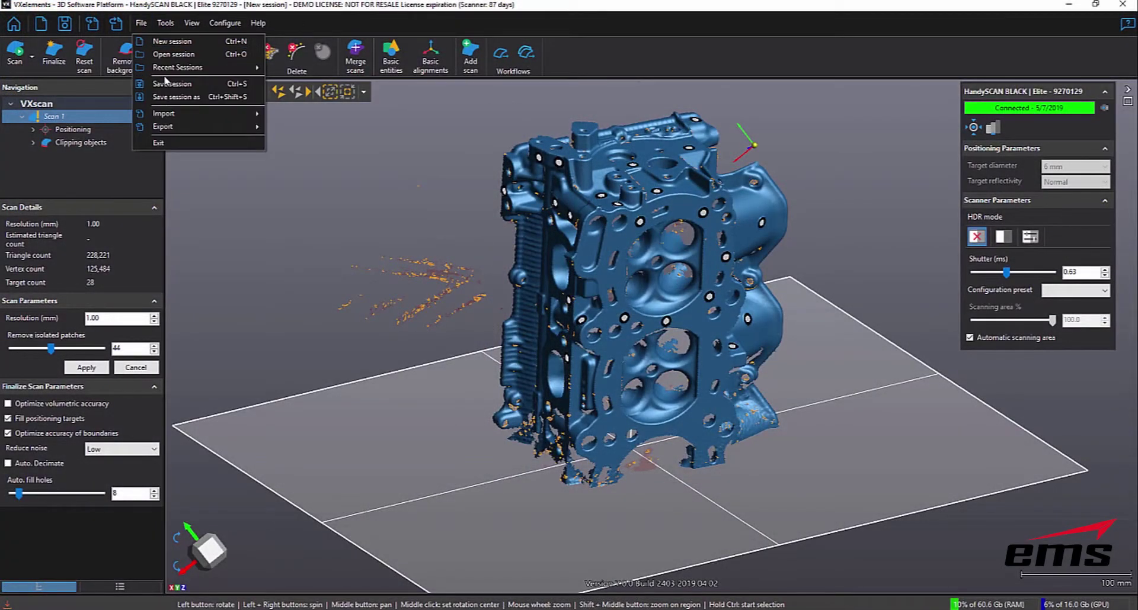
mouse_move(169, 127)
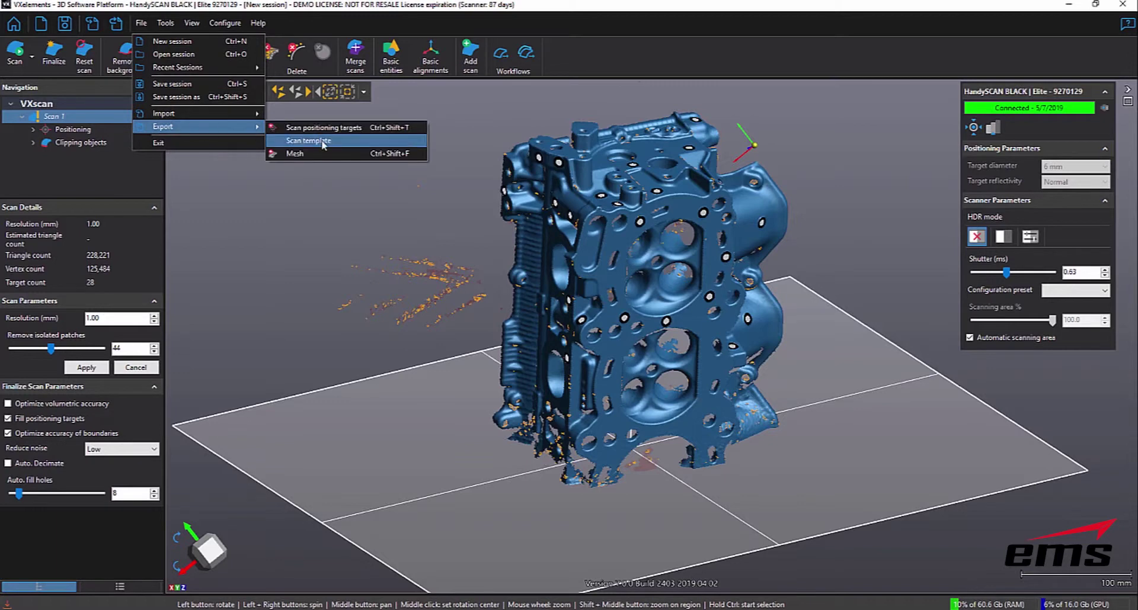
click(323, 142)
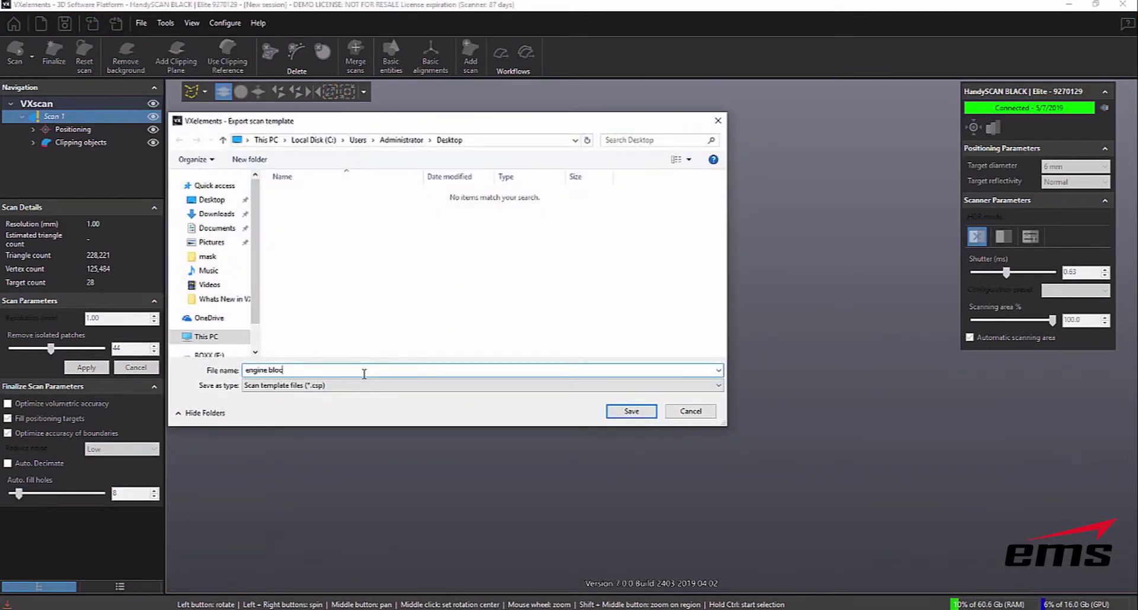
click(620, 413)
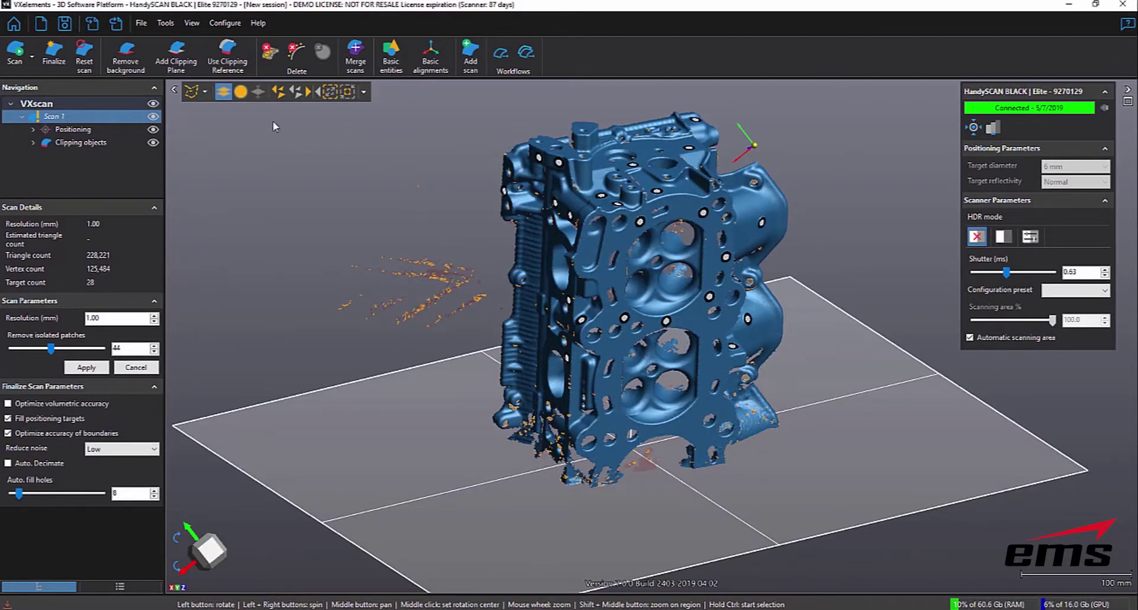
Start a new session without saving the engine block changes, and enter a new VXscan workspace.
click(140, 25)
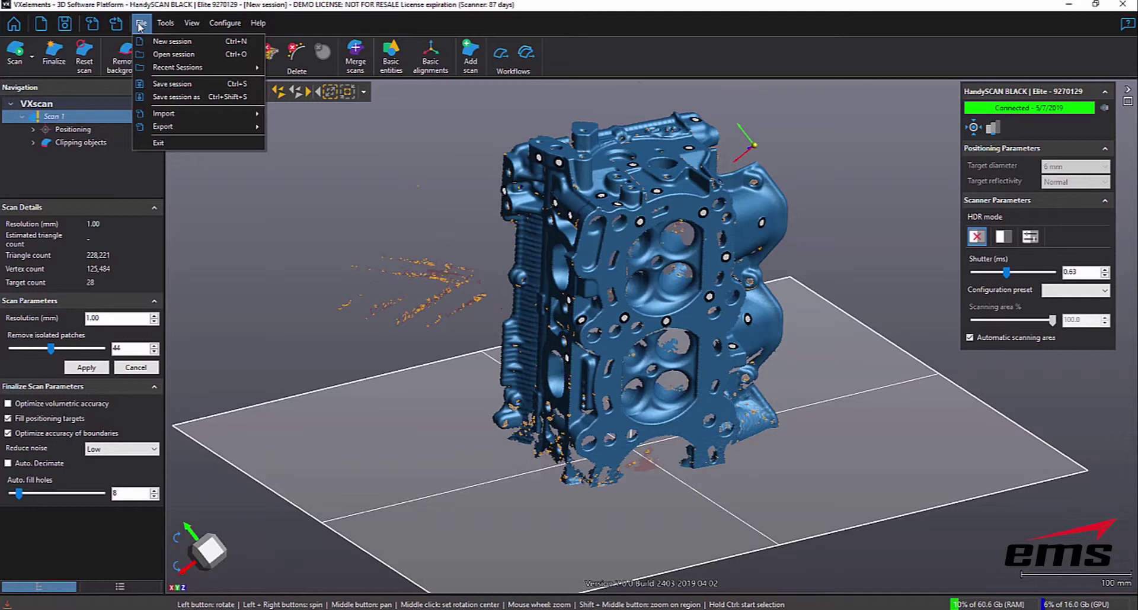
click(152, 42)
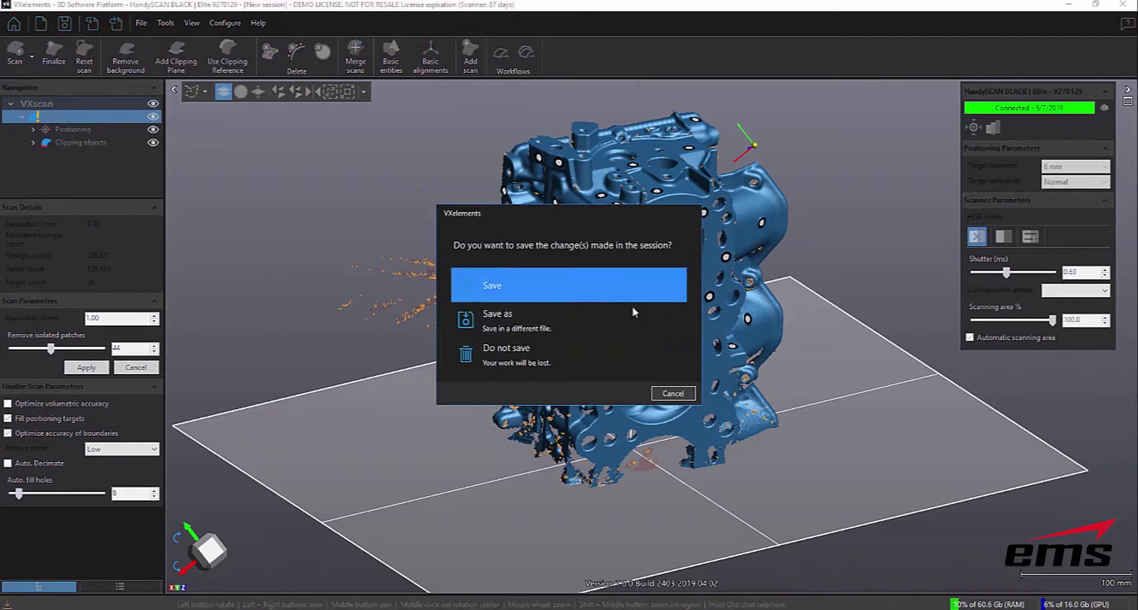
click(561, 363)
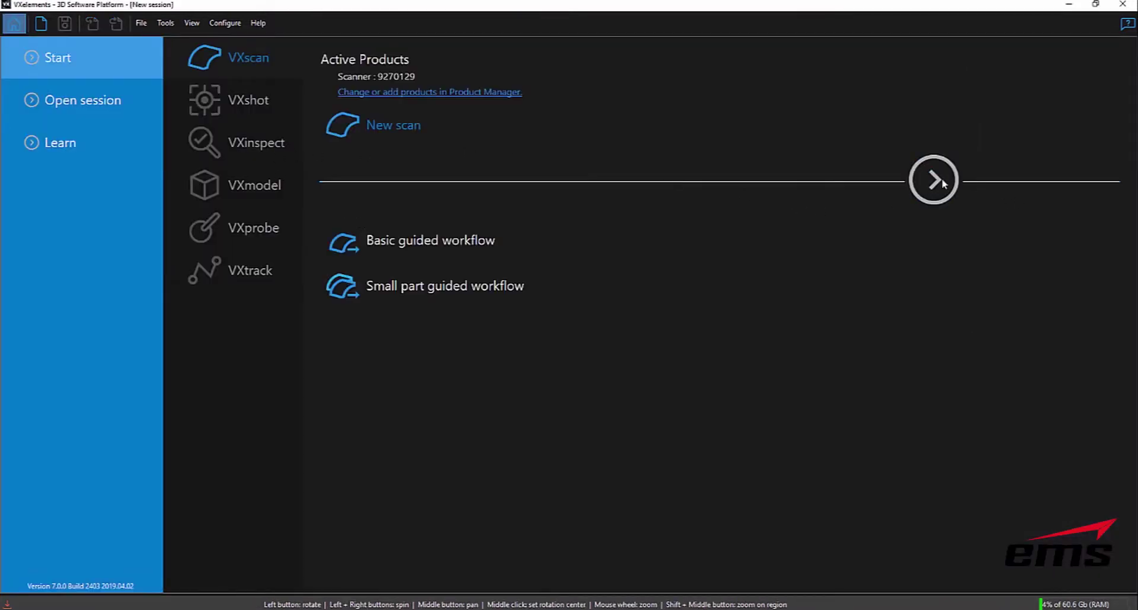
click(934, 183)
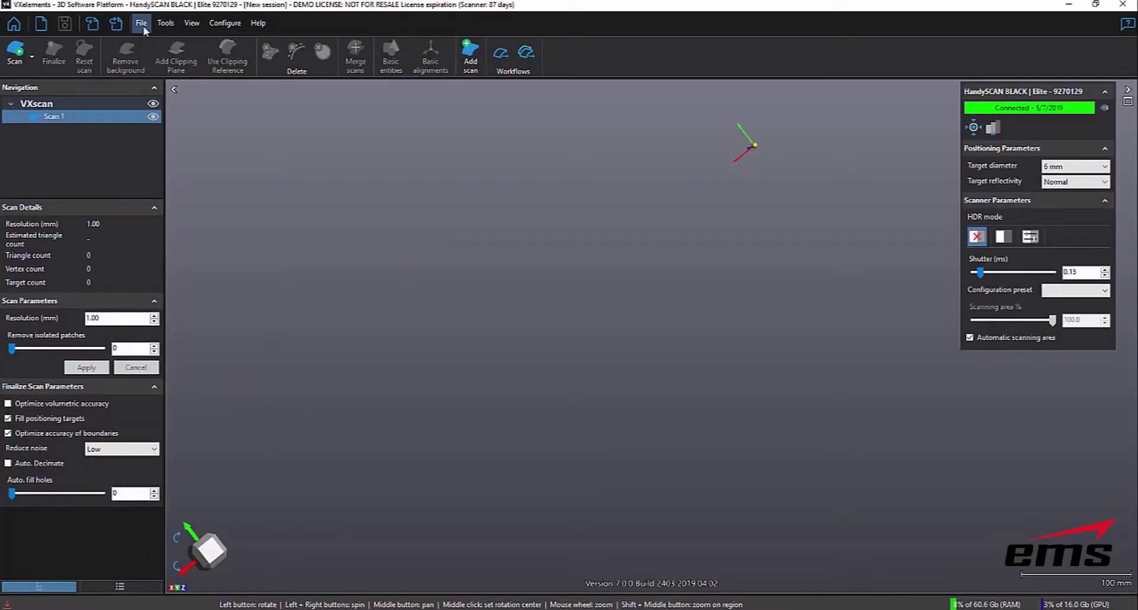
Import the engine block.csp scan template with its 28 targets and start scanning.
click(143, 26)
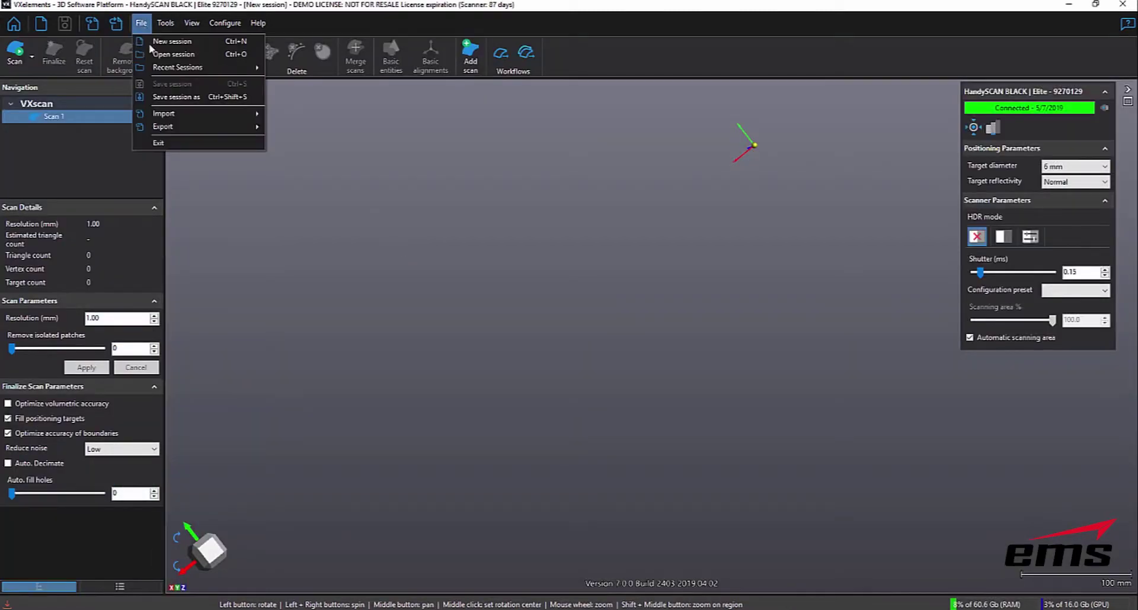
mouse_move(161, 115)
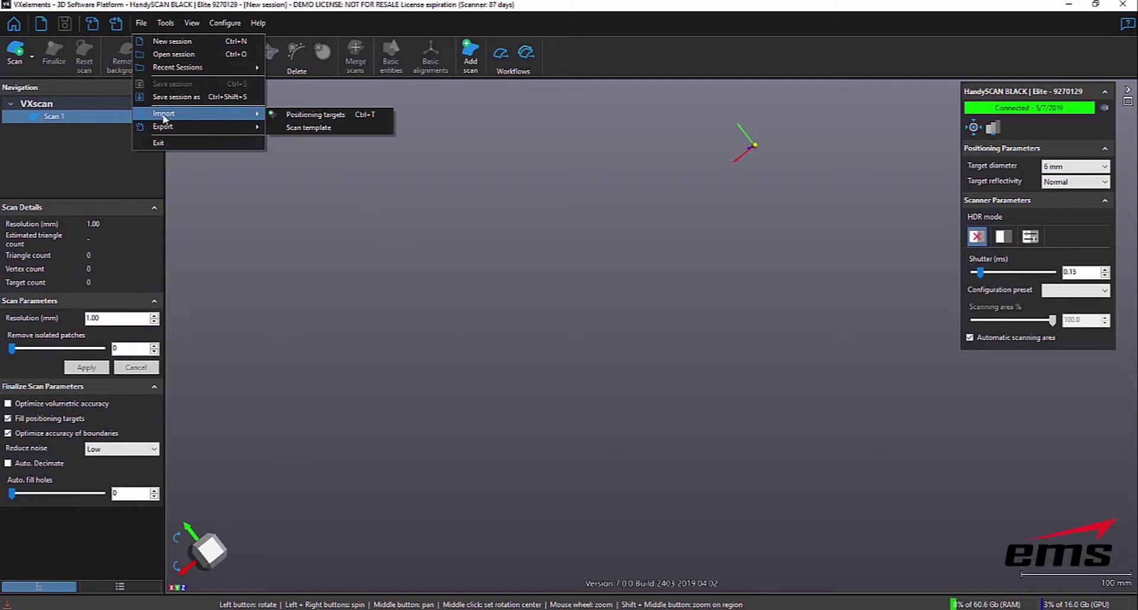
click(315, 127)
double_click(324, 195)
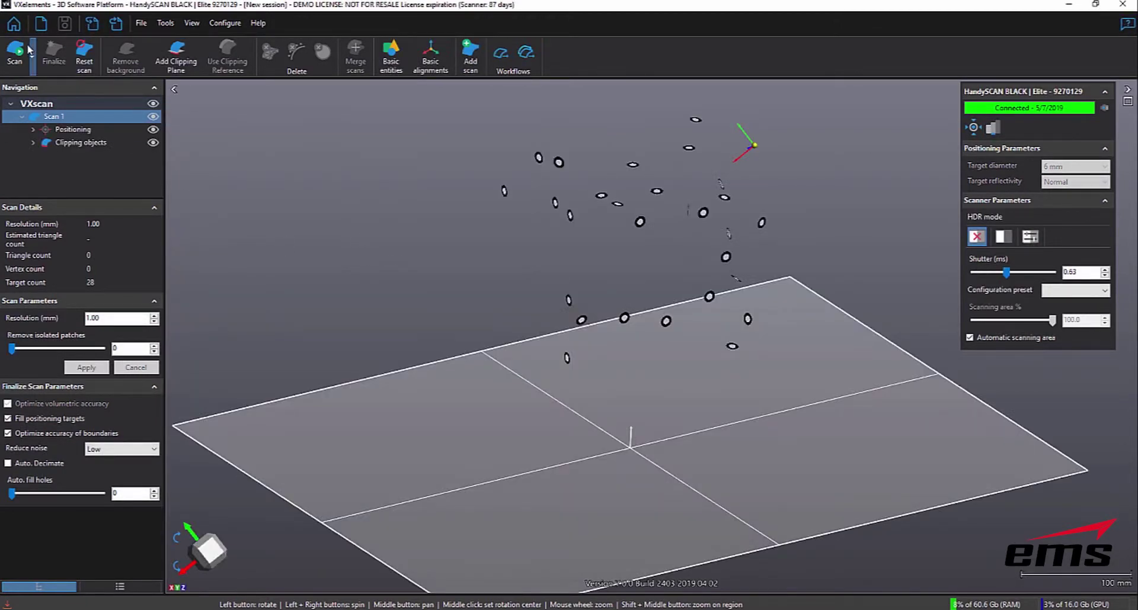
drag(509, 375, 500, 357)
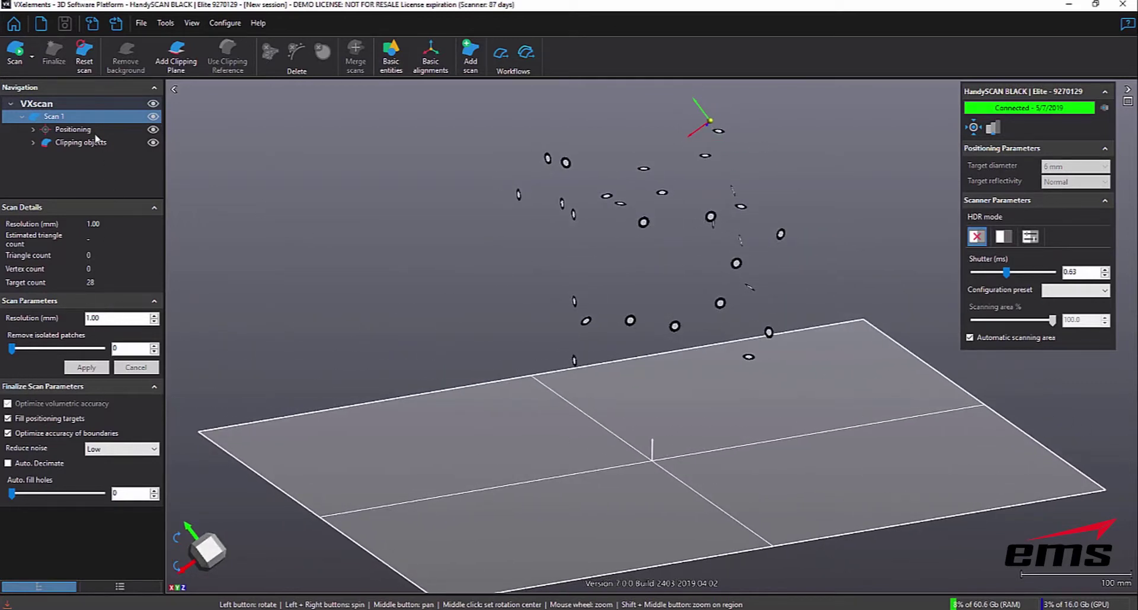
click(16, 51)
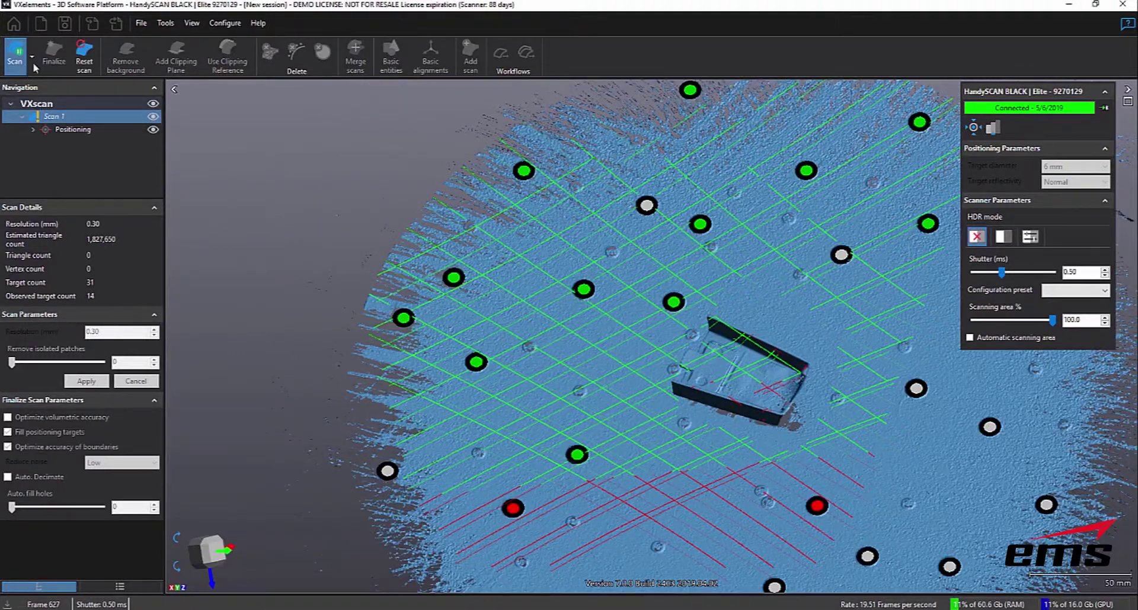
Reset Scan 1 and delete its positioning targets, leaving zero triangles and zero targets.
click(86, 67)
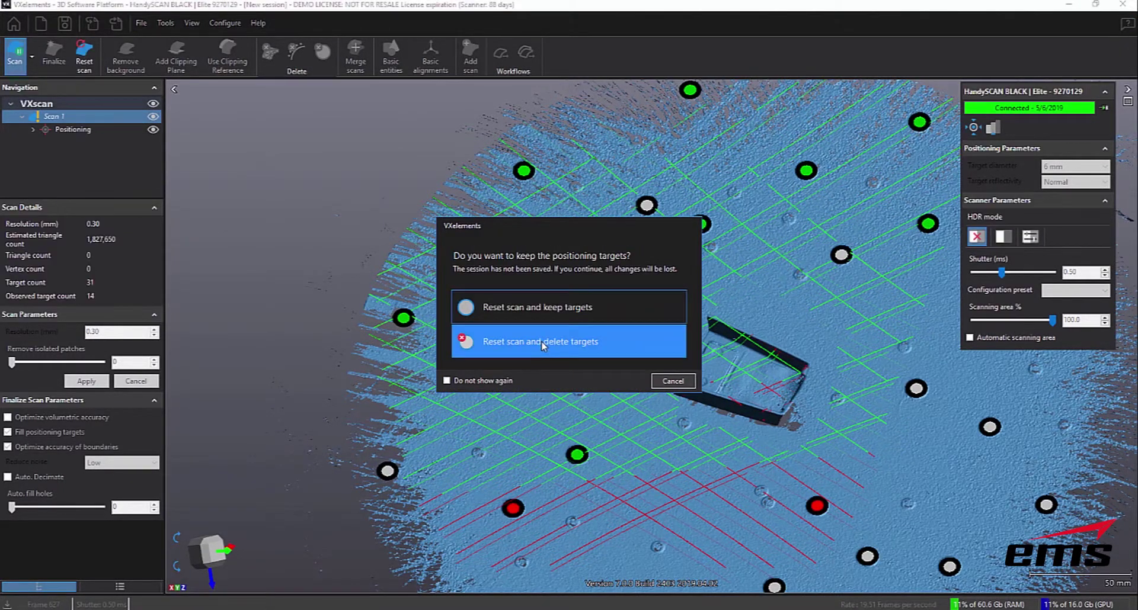
click(444, 375)
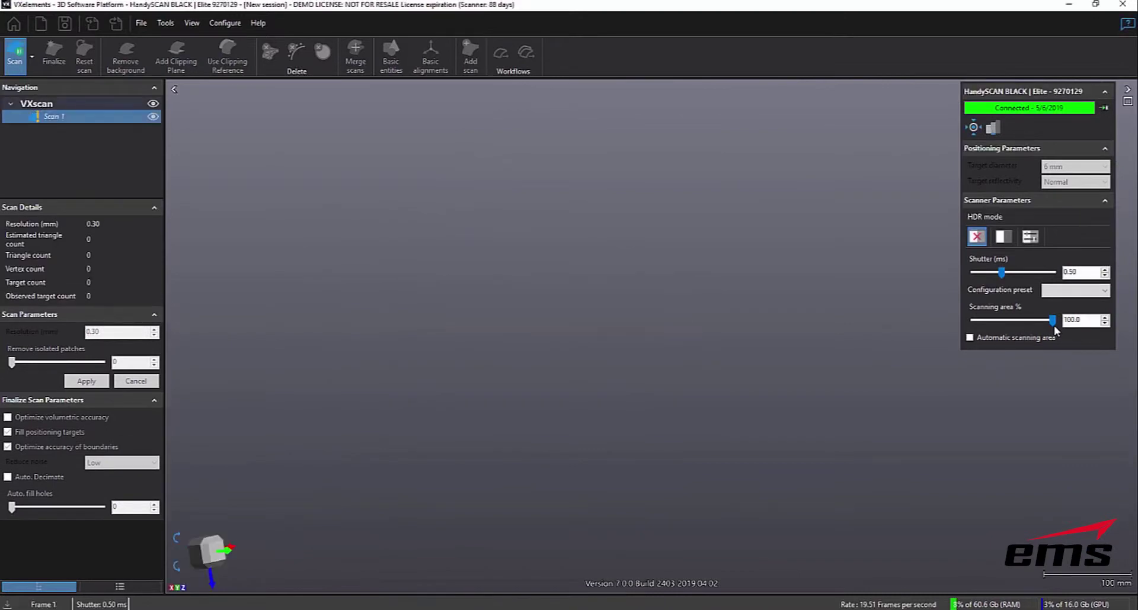
Lower the Scanning area to 25%, scan the small part, then begin resetting the scan.
drag(1054, 321, 1006, 329)
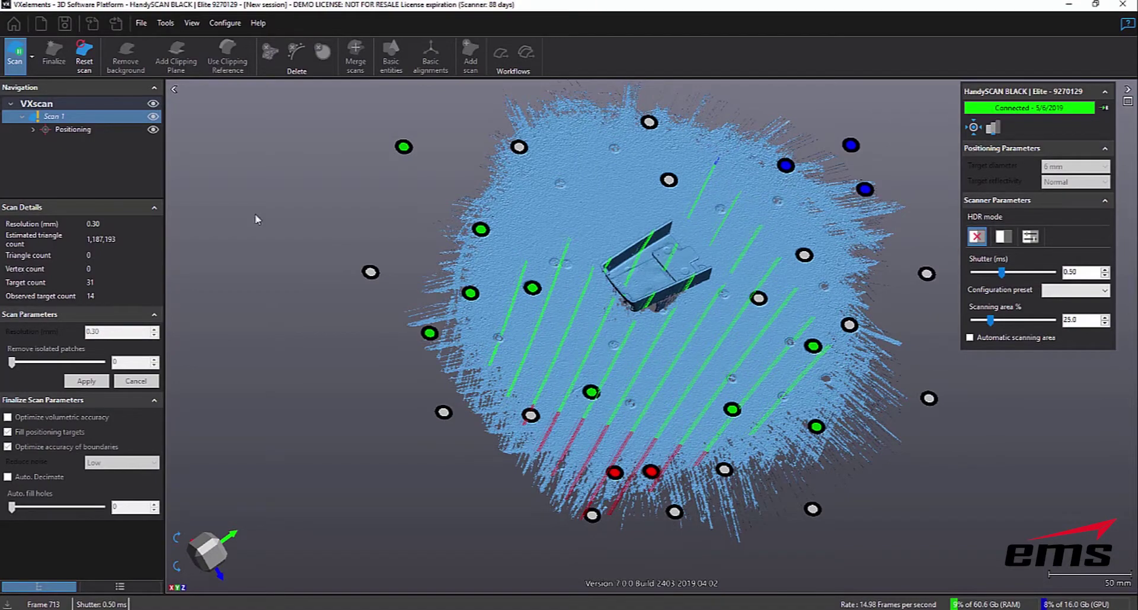
click(84, 56)
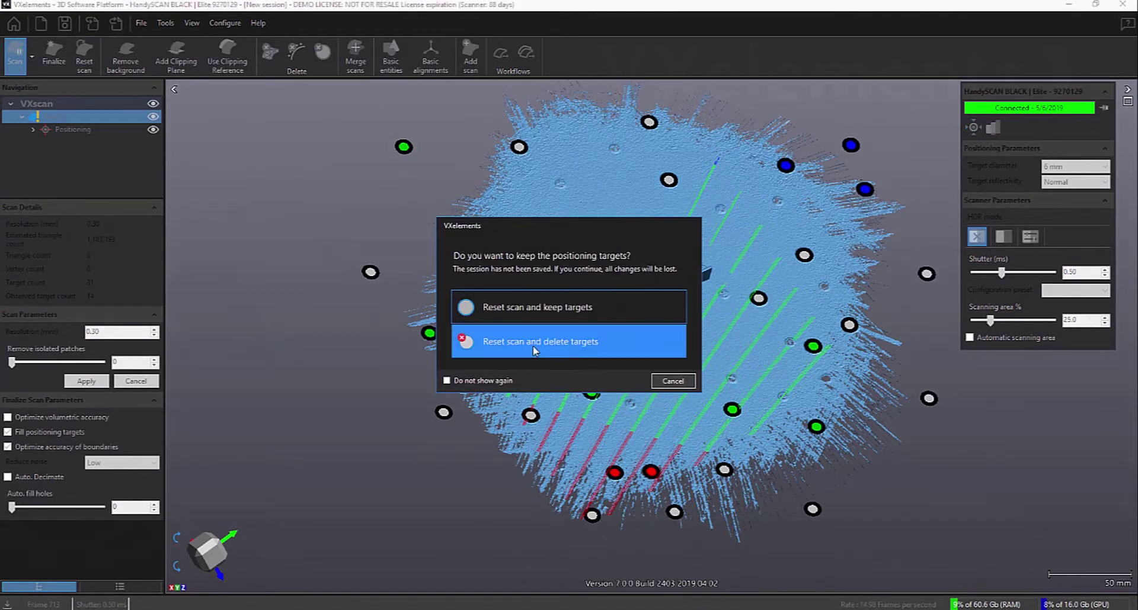
Choose Reset scan and delete targets to clear the small-part scan.
click(541, 341)
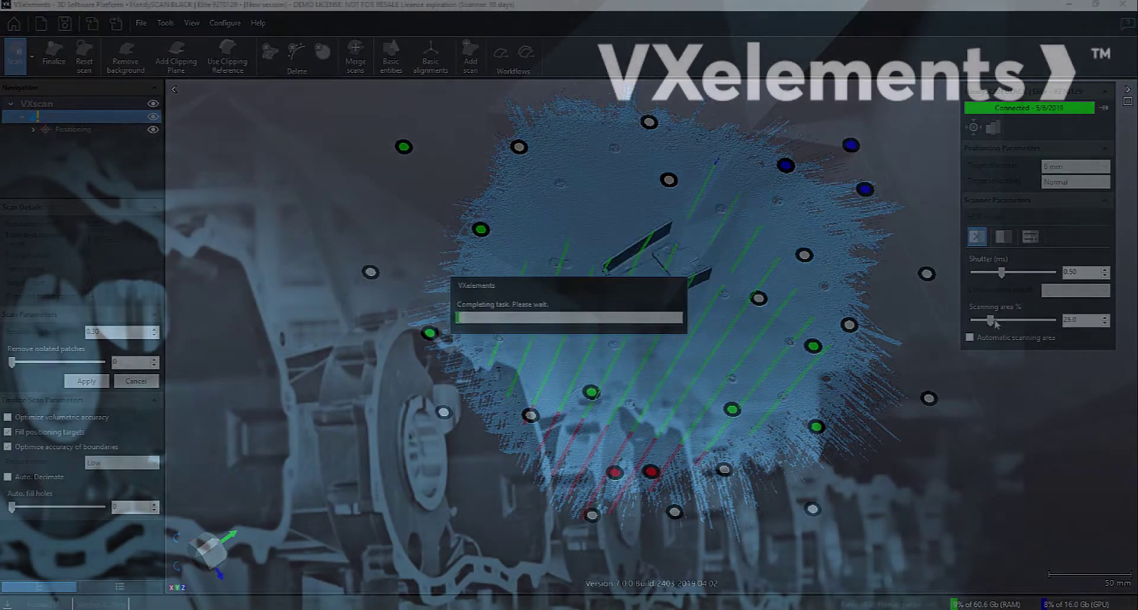